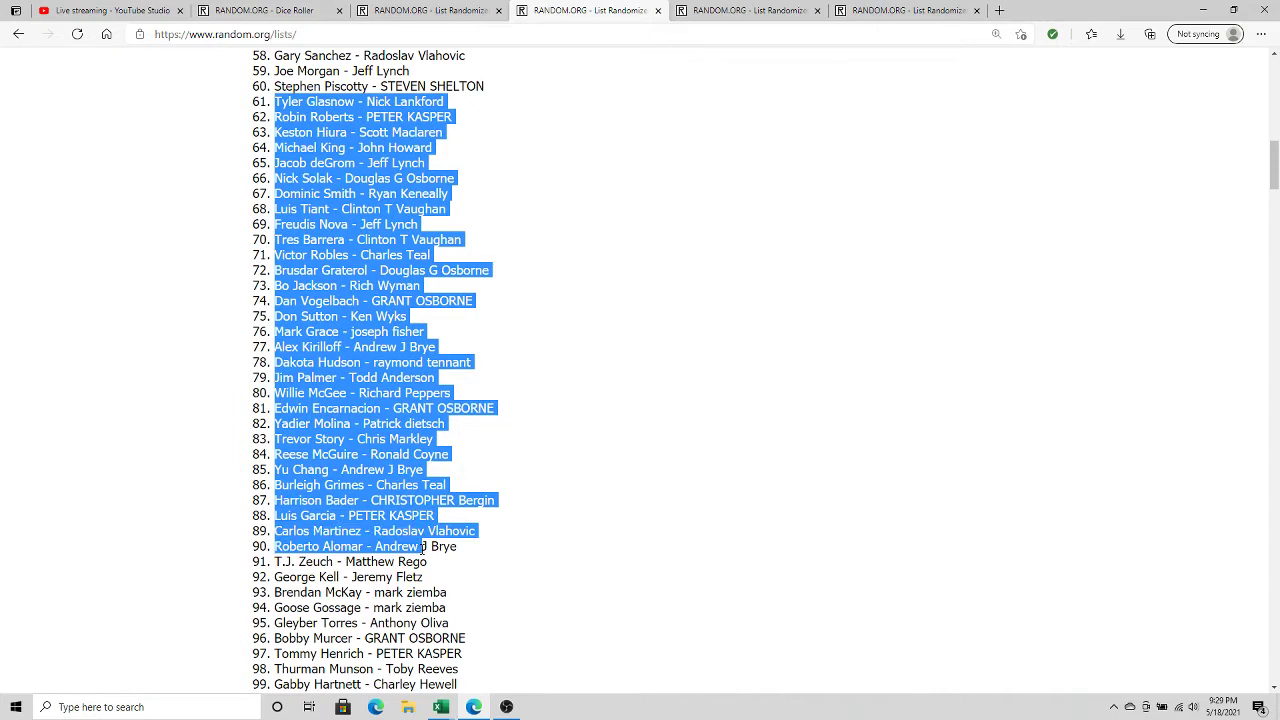
Copy entries 61 to 90 of the randomized player and buyer list.
drag(423, 547, 463, 557)
right_click(338, 315)
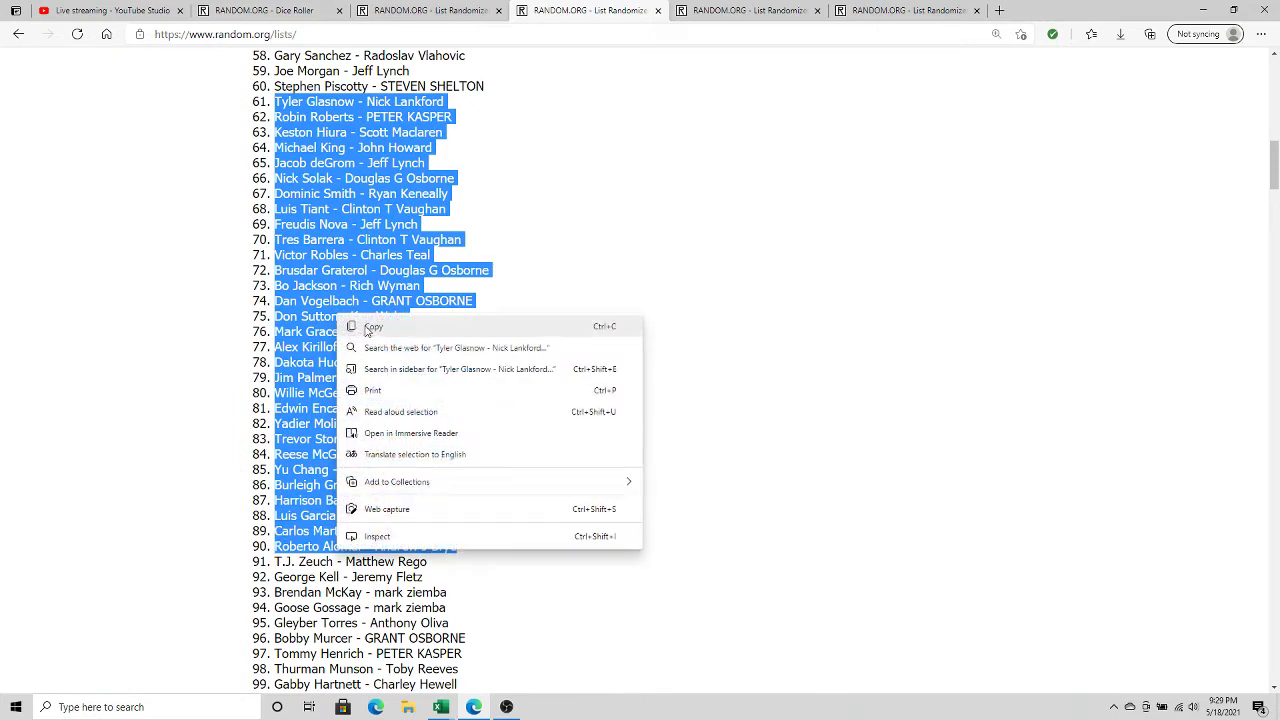
click(370, 327)
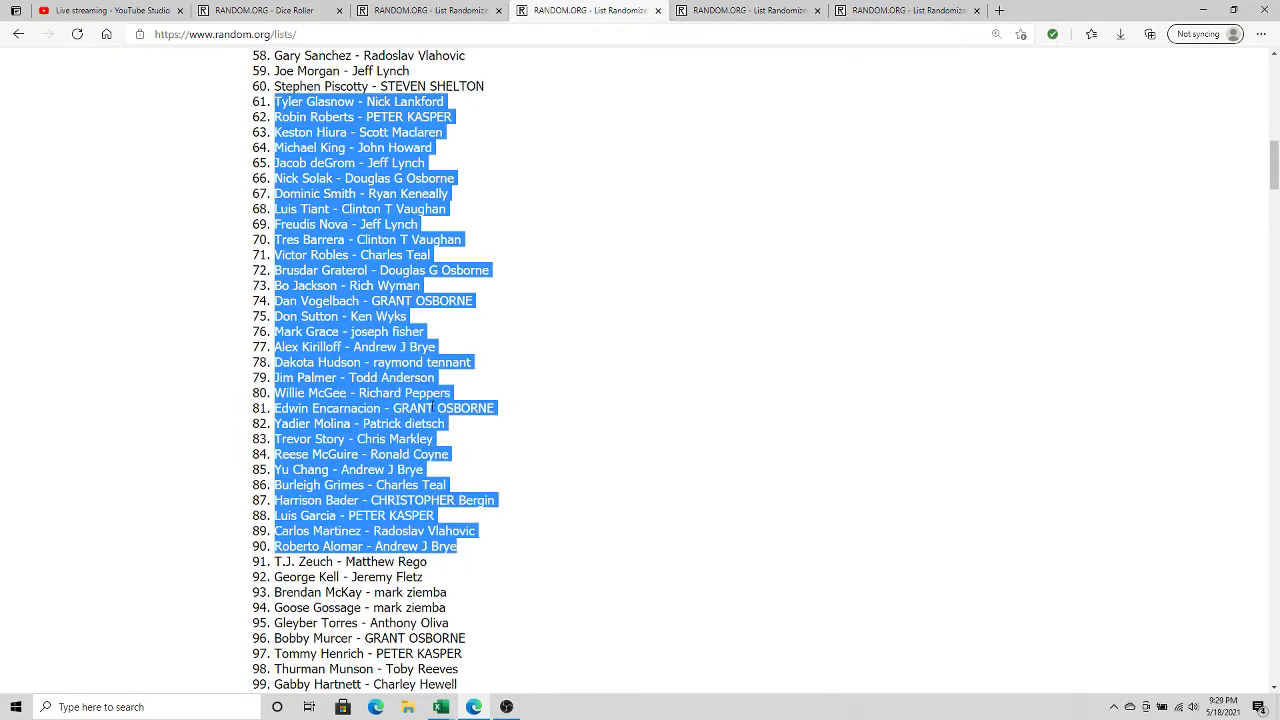
In Excel's NT1BOXPROMOBREAK#1 workbook, paste the copied entries as plain text from cell A3 of sheet 3 and return to sheet 1.
click(445, 710)
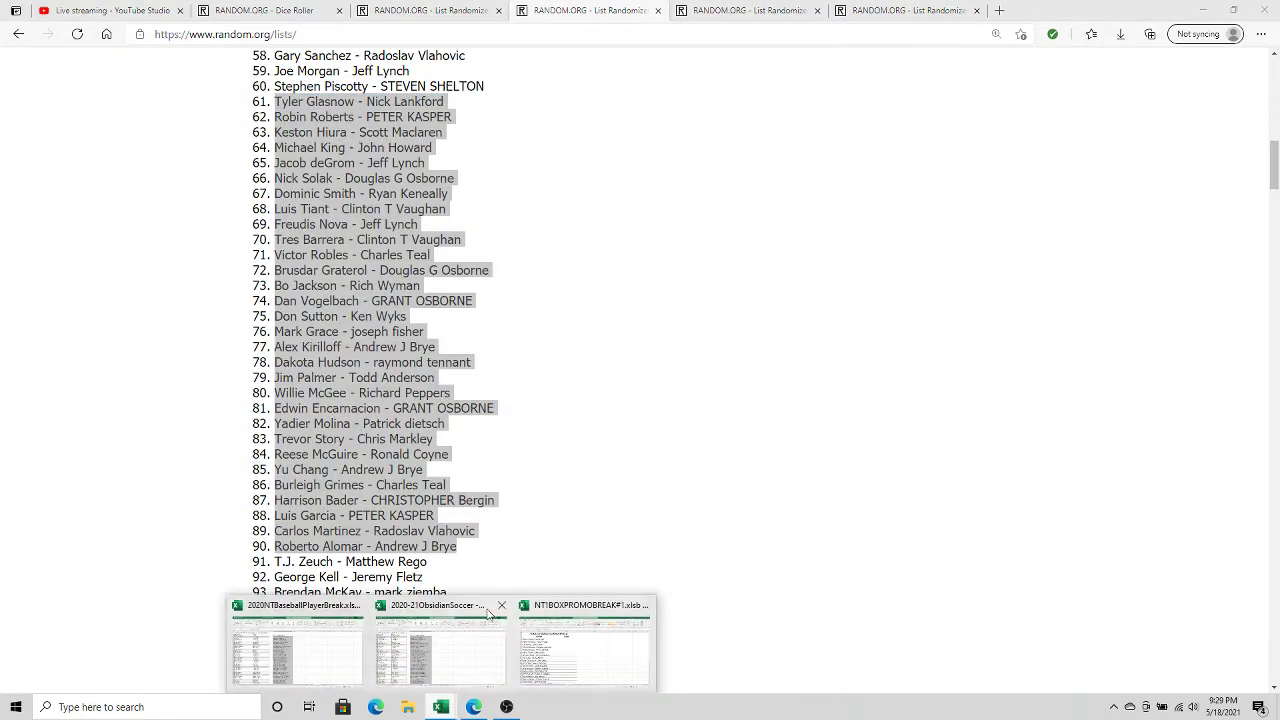
click(560, 607)
click(500, 668)
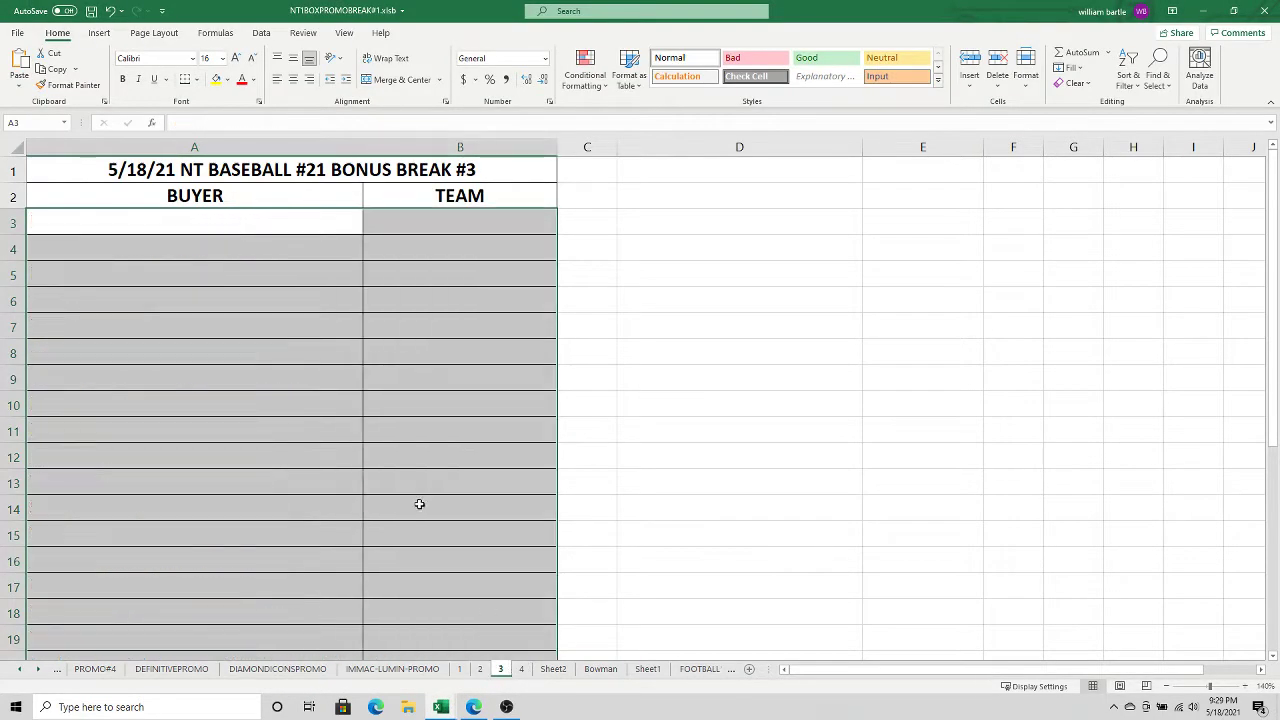
click(208, 220)
right_click(208, 220)
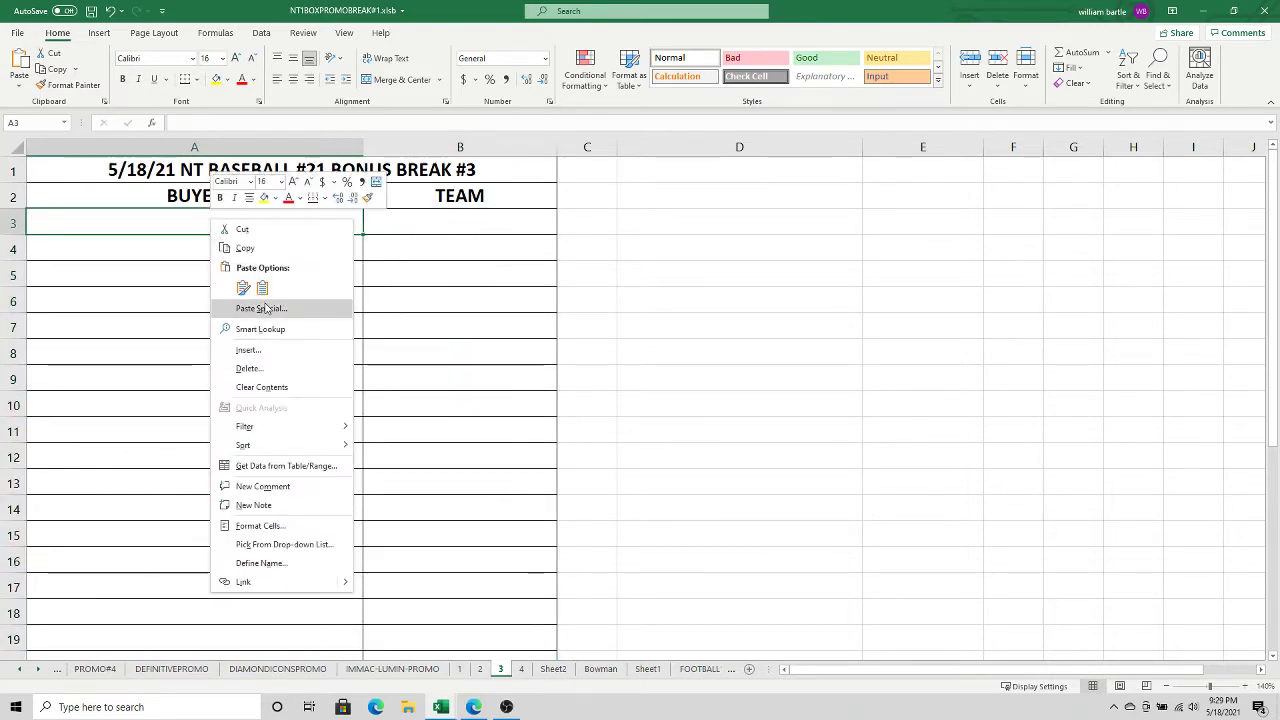
click(262, 306)
click(166, 234)
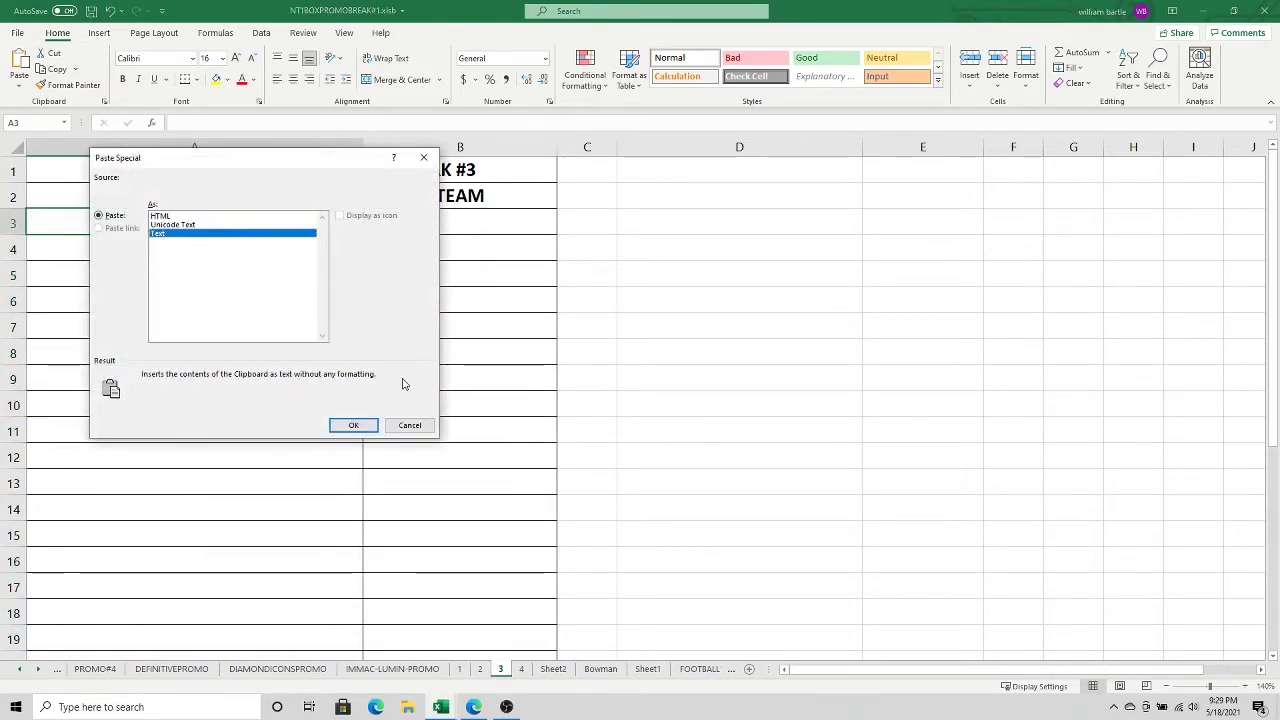
click(370, 424)
click(458, 668)
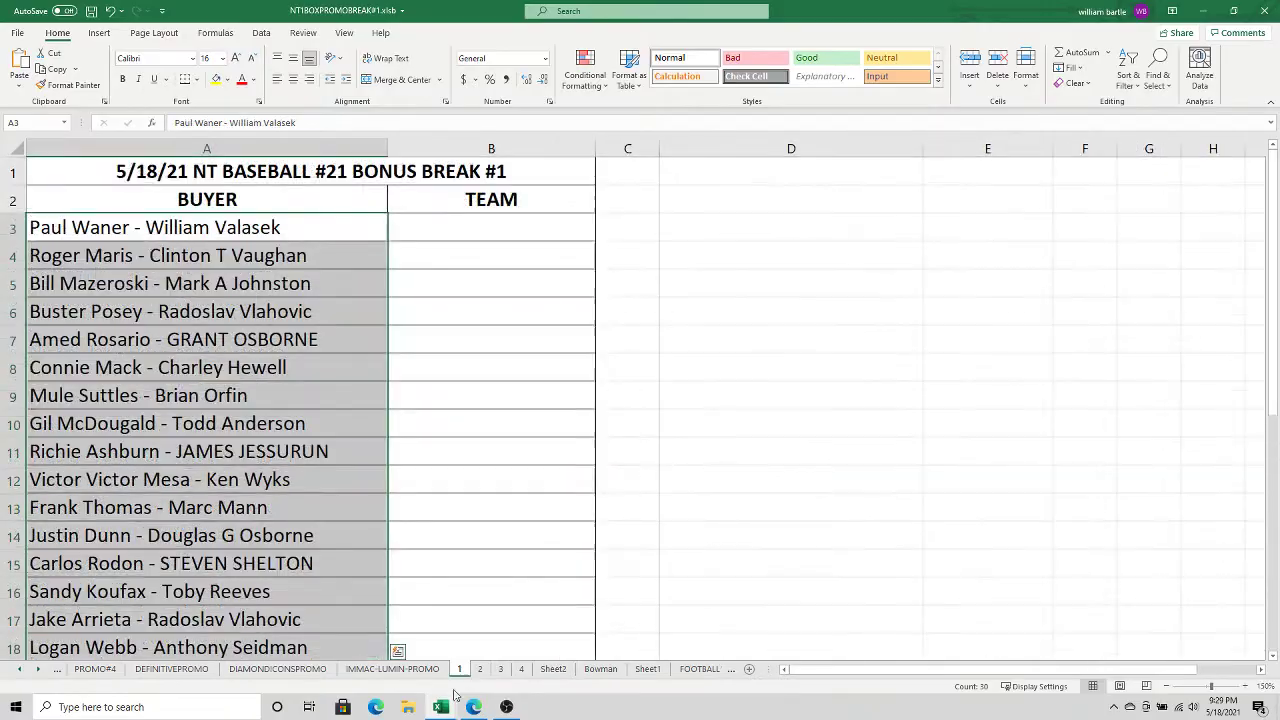
Switch to the browser's List Randomizer page holding the 30 baseball teams and randomize the list 11 times.
click(466, 708)
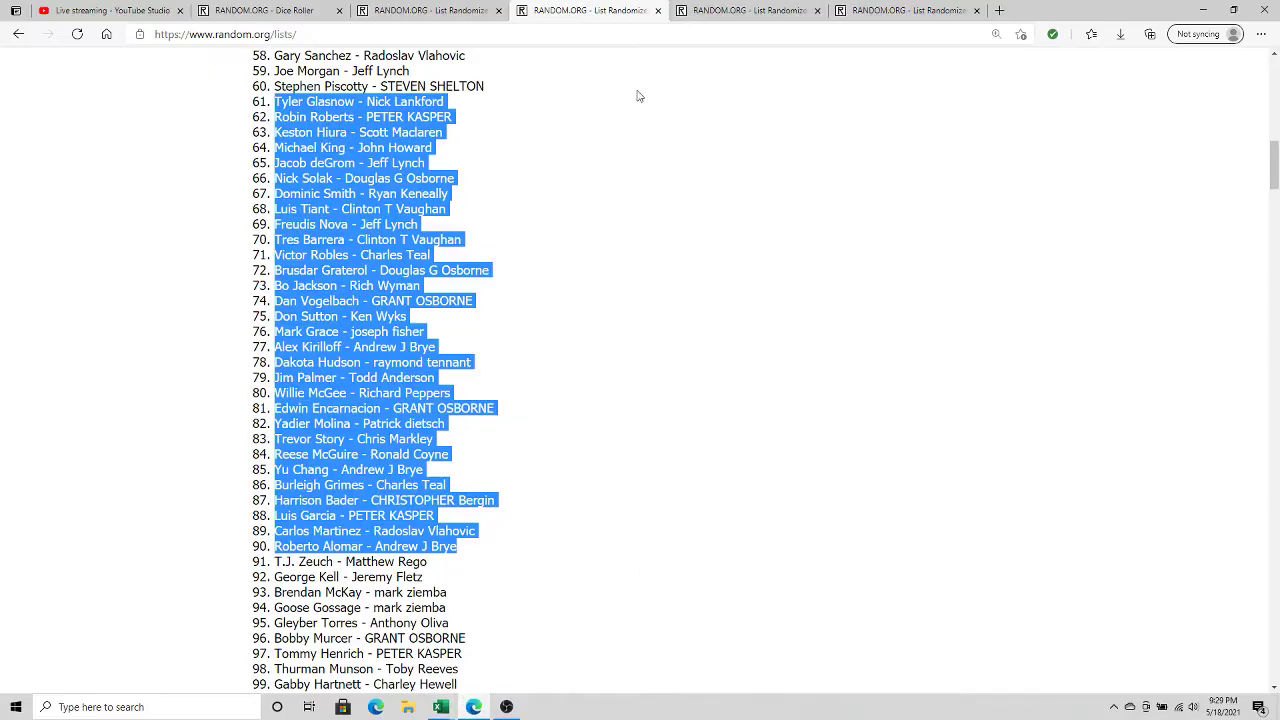
click(740, 10)
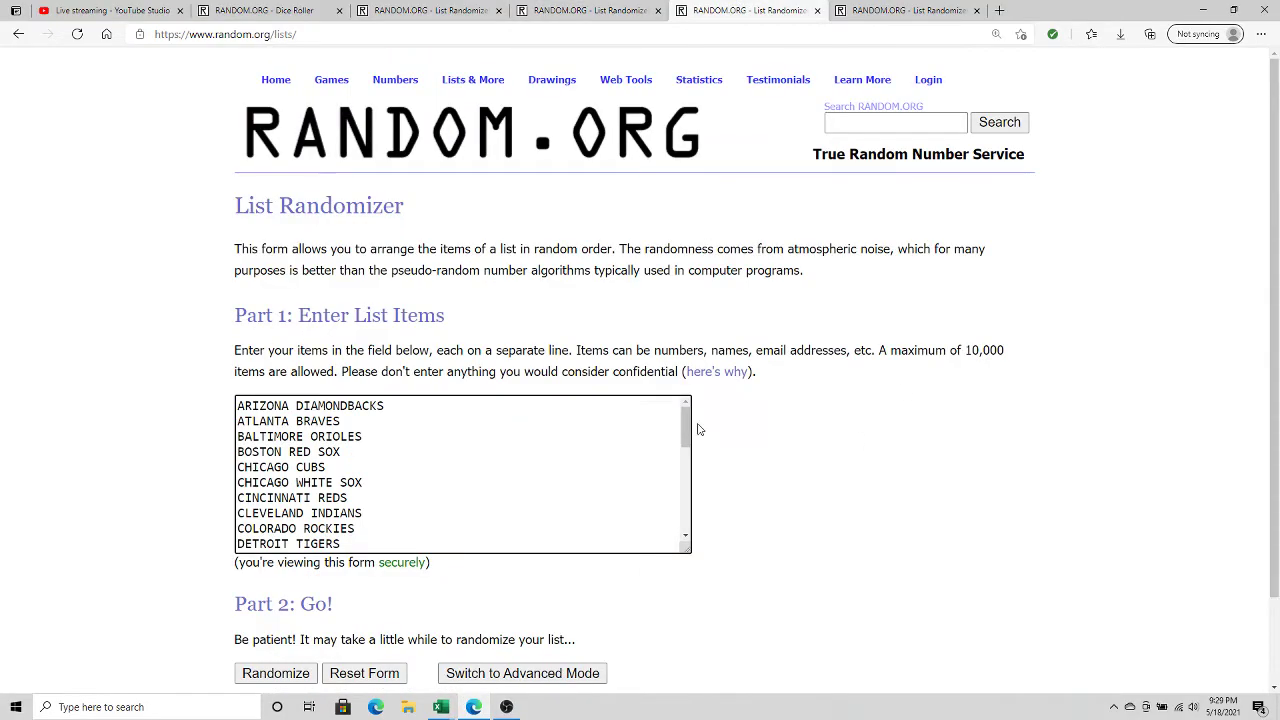
drag(686, 428, 618, 444)
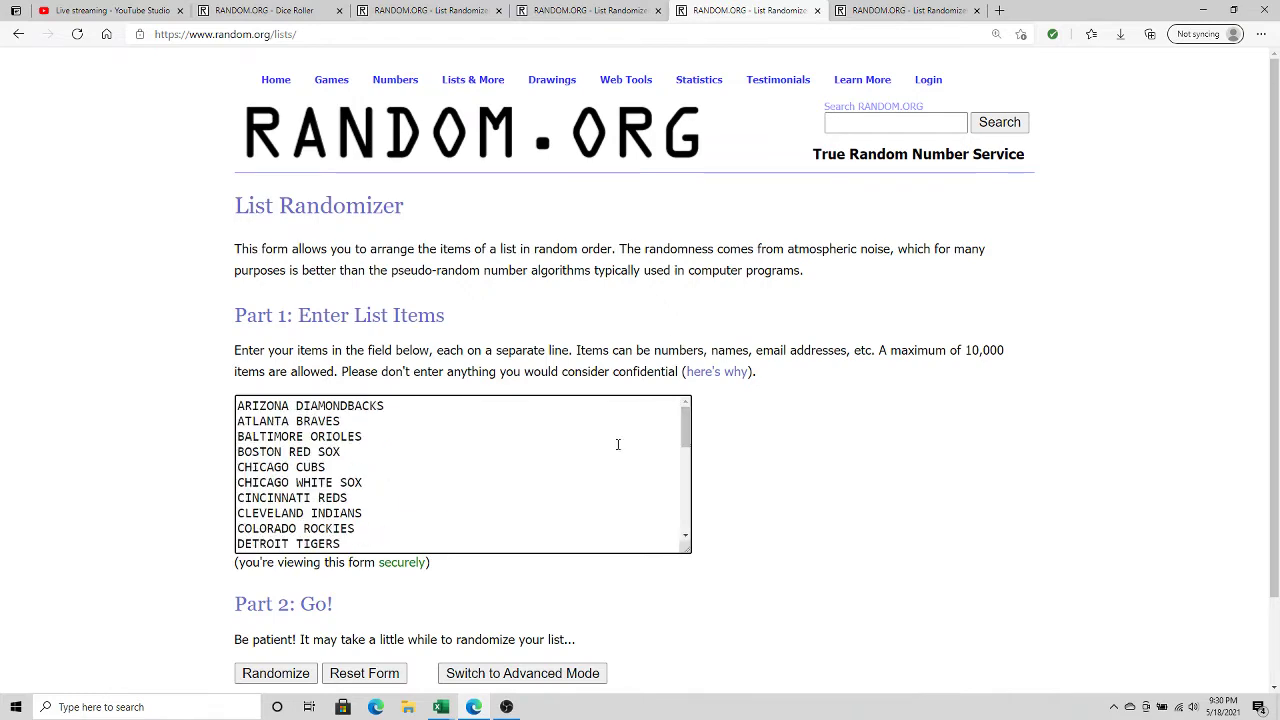
click(274, 673)
drag(1276, 450, 309, 690)
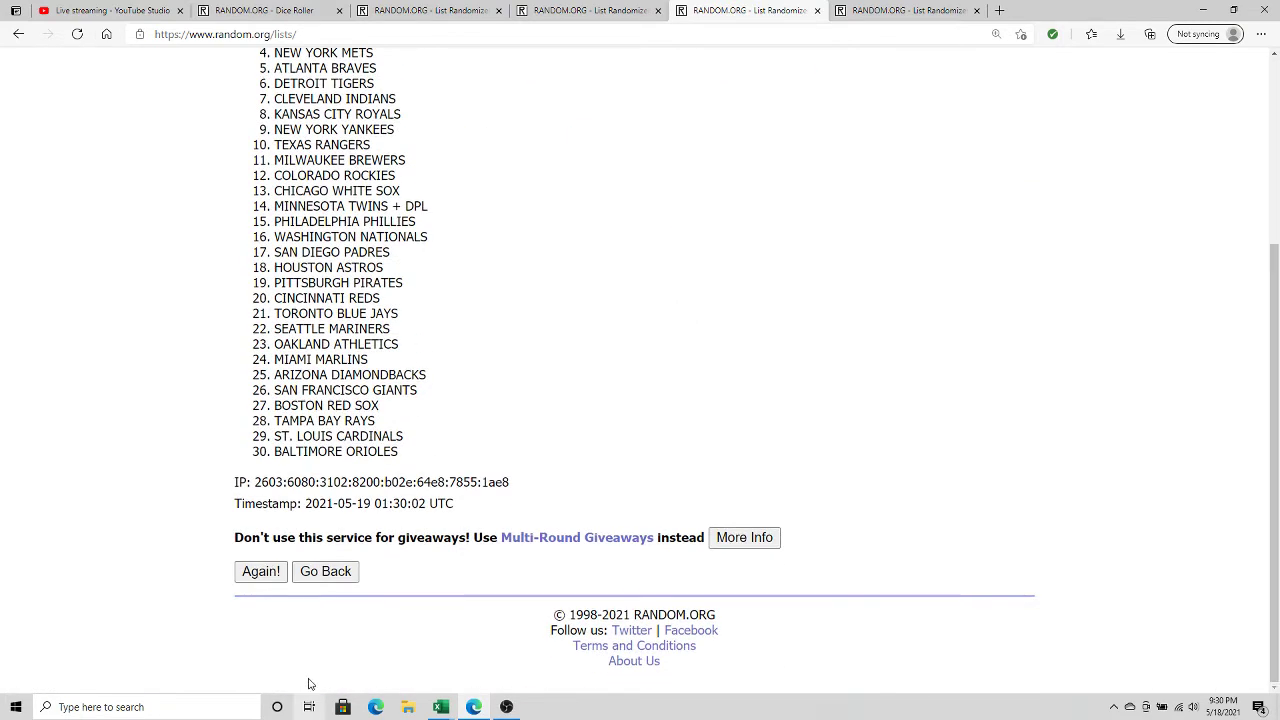
click(261, 571)
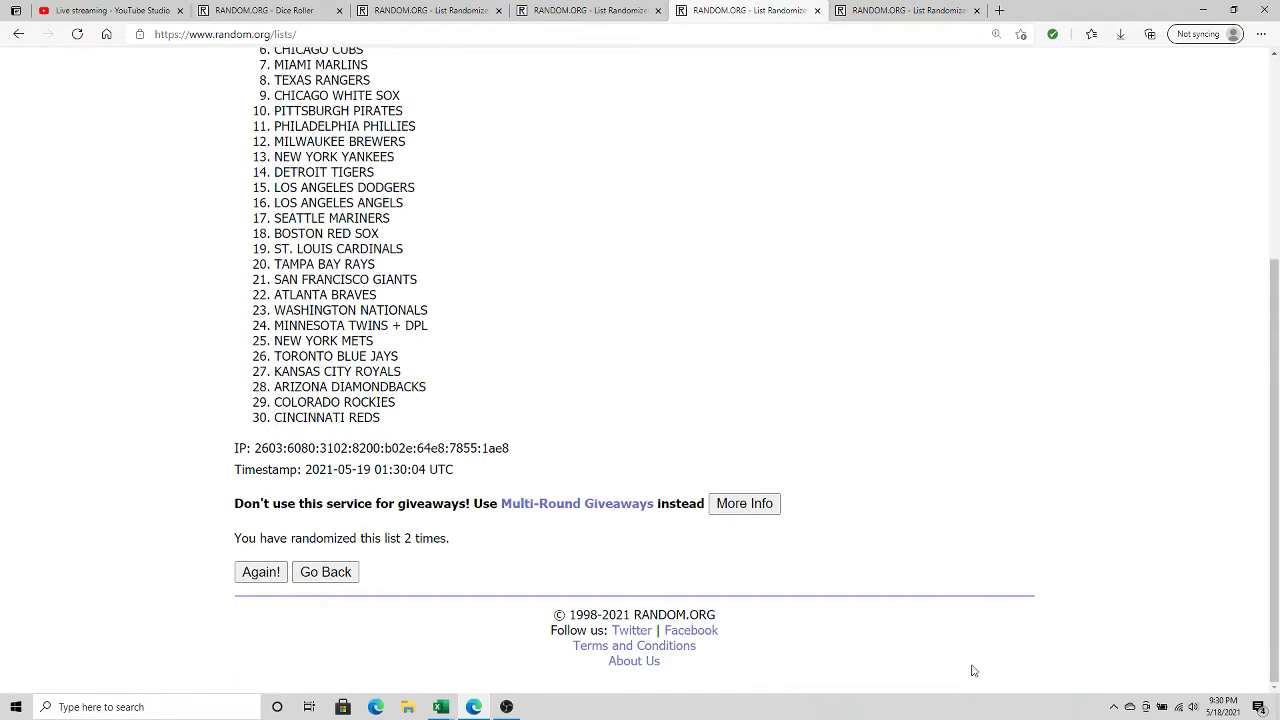
click(261, 573)
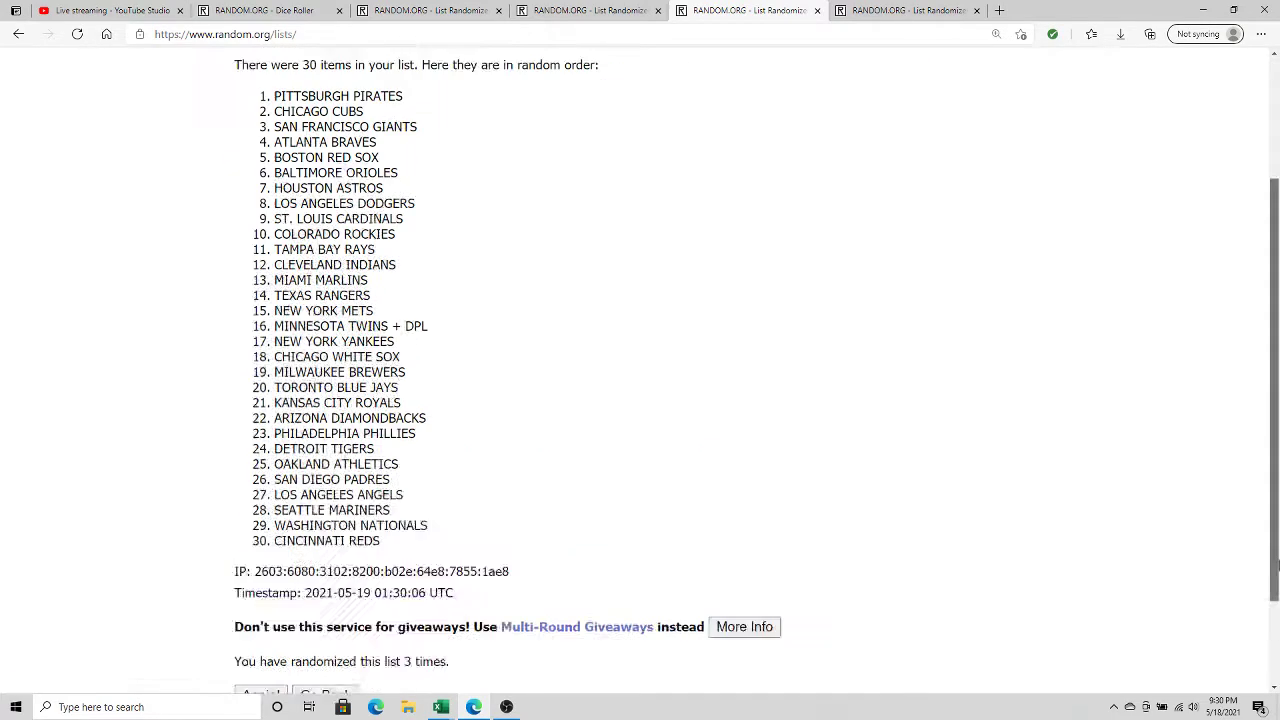
drag(1277, 347, 320, 647)
click(261, 572)
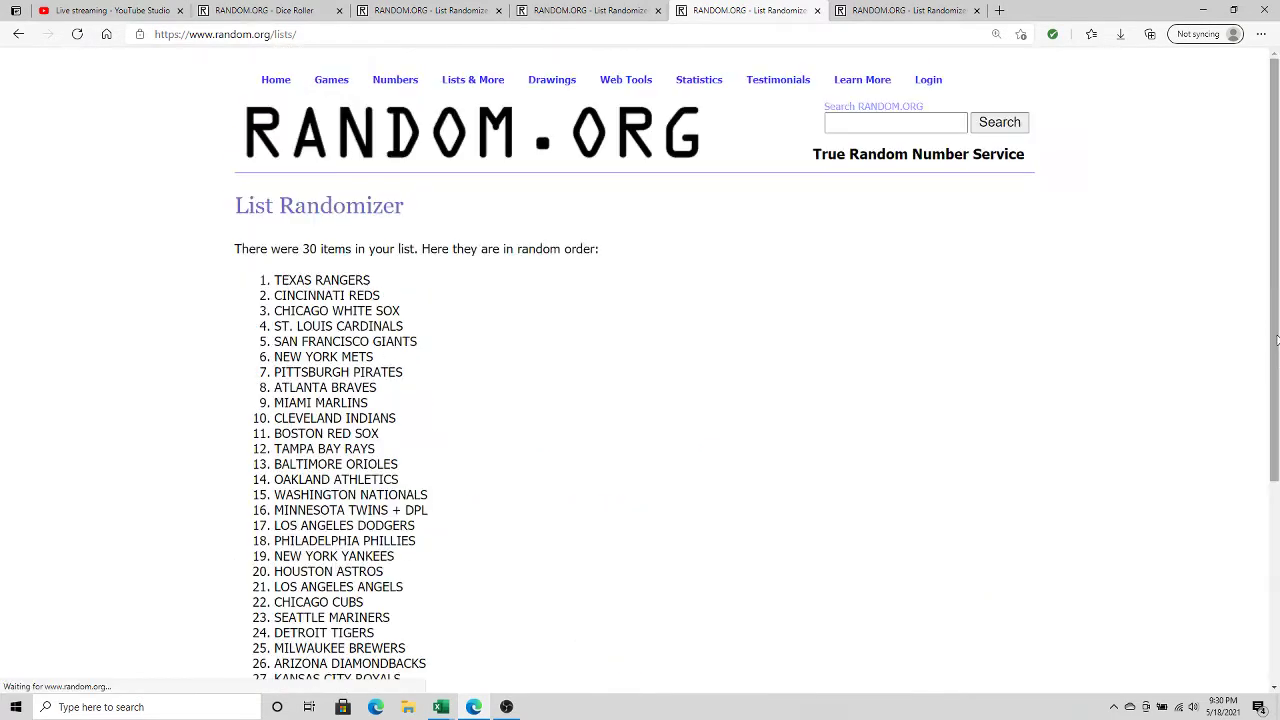
drag(1277, 367, 320, 620)
click(261, 572)
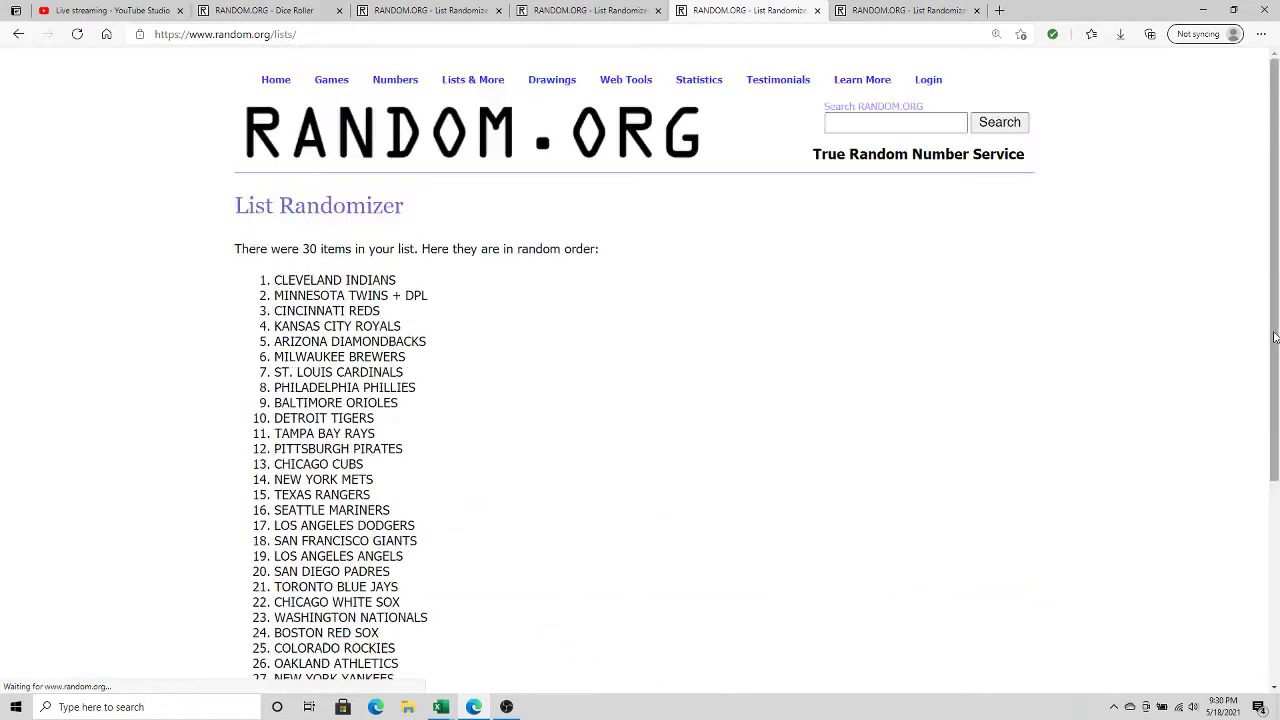
drag(1274, 374, 549, 674)
click(251, 578)
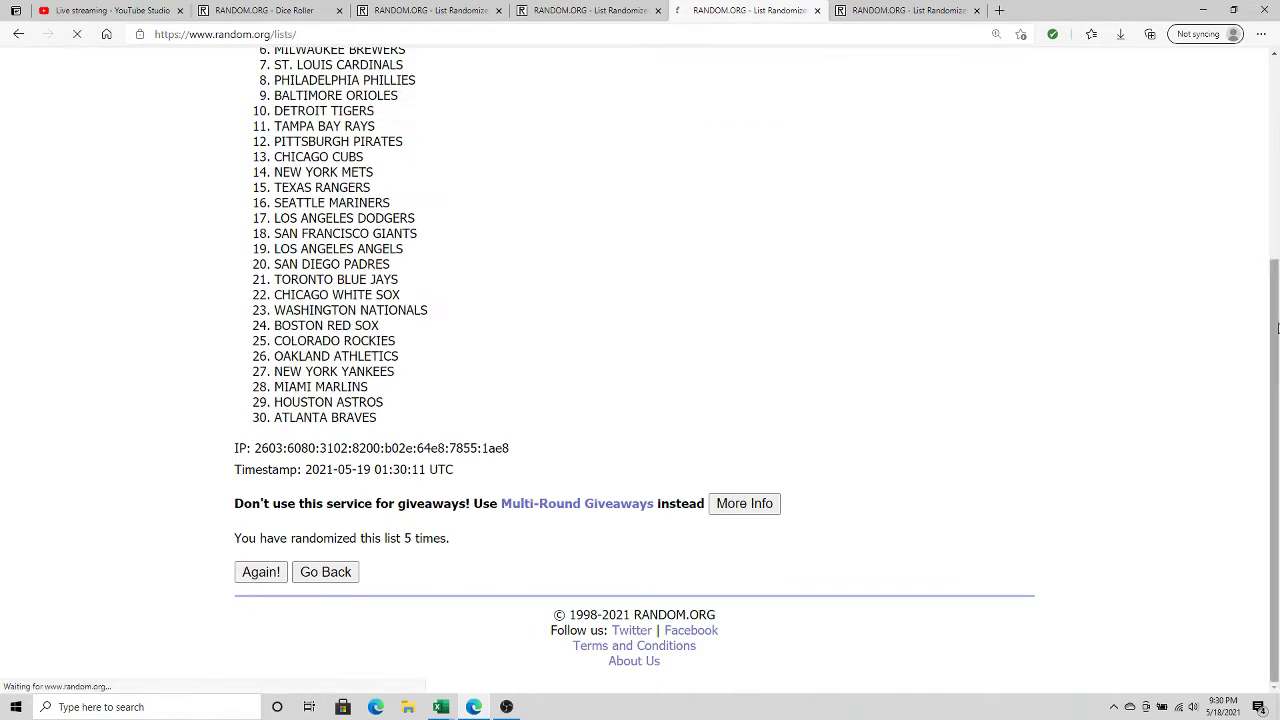
drag(1276, 320, 1276, 525)
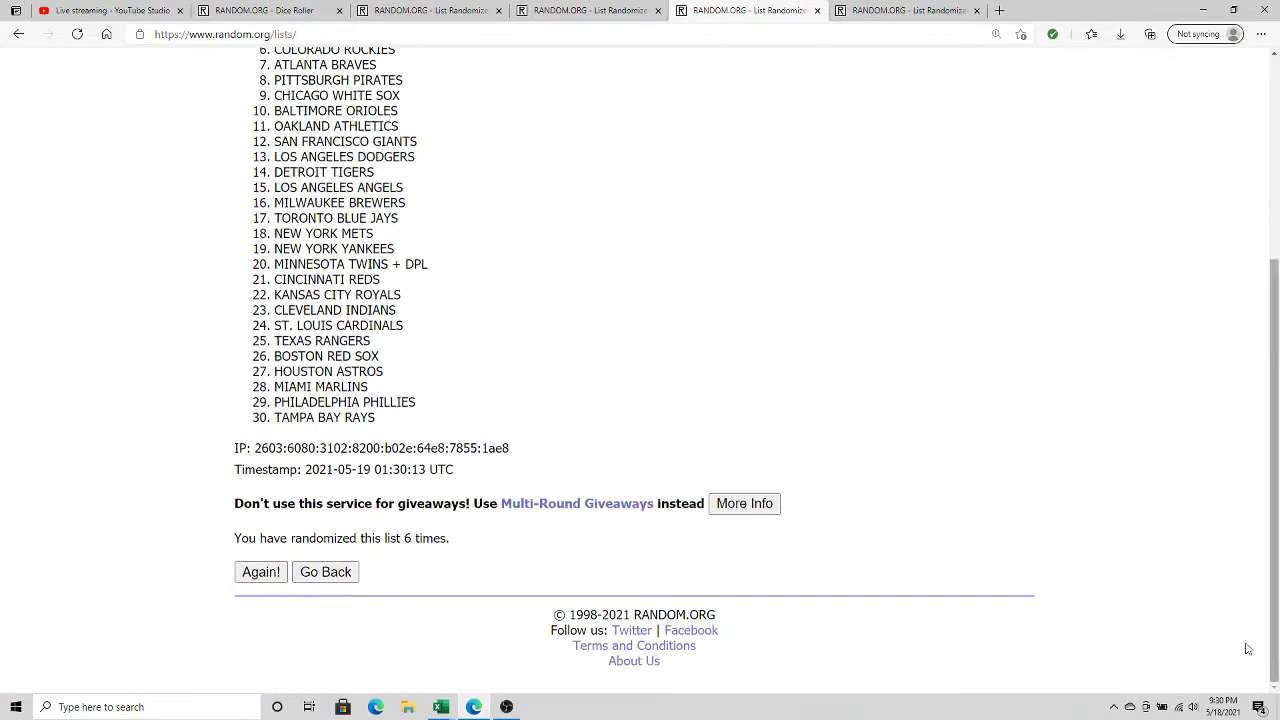
click(261, 572)
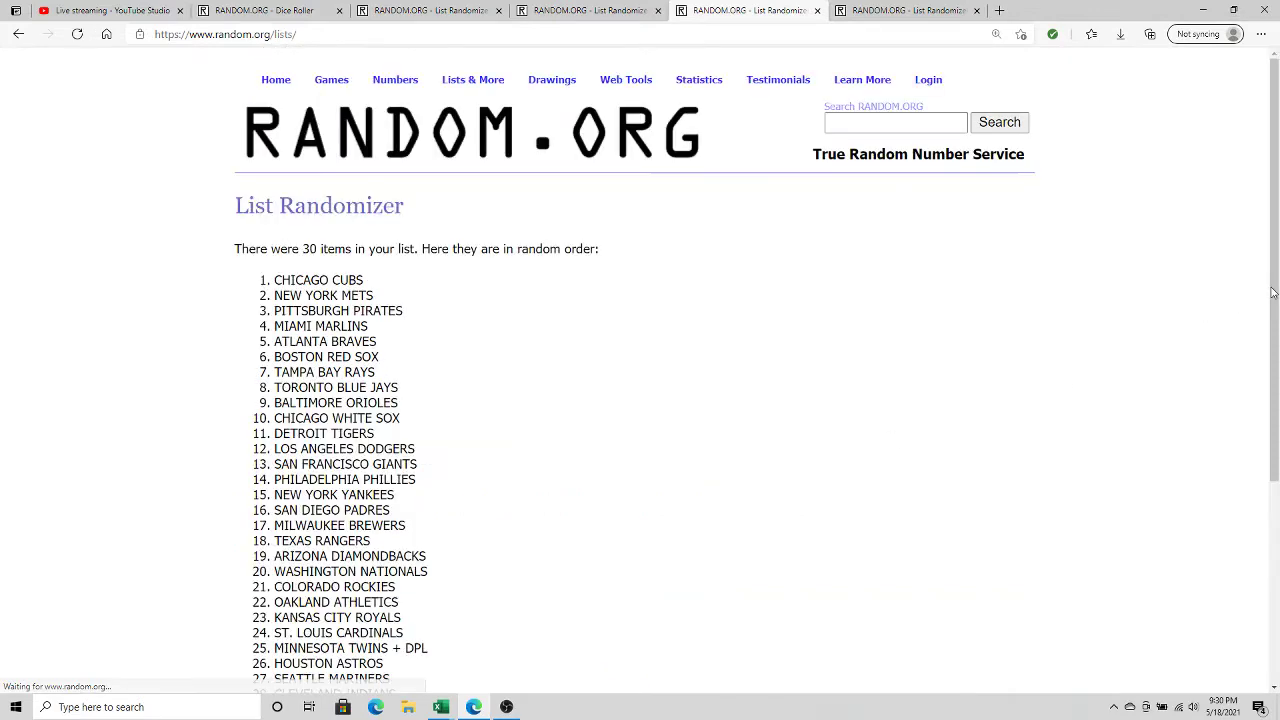
drag(1276, 290, 1129, 610)
click(262, 572)
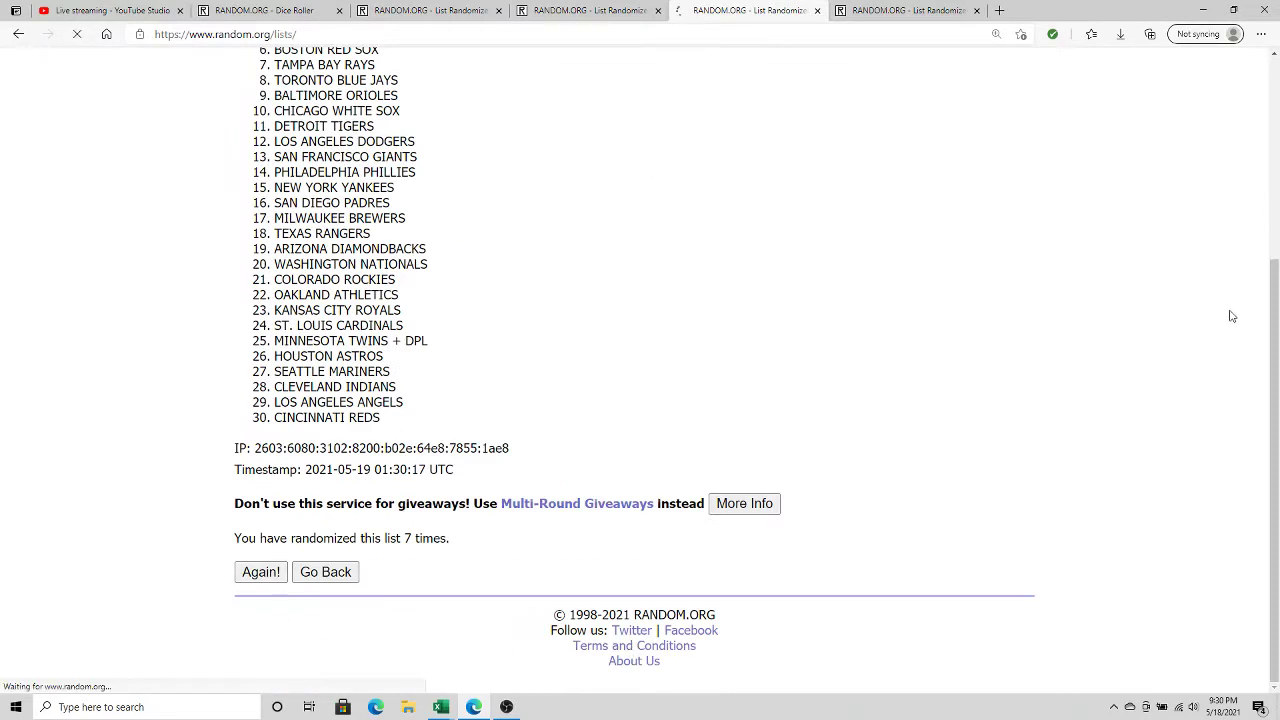
scroll(467, 622, down, 3)
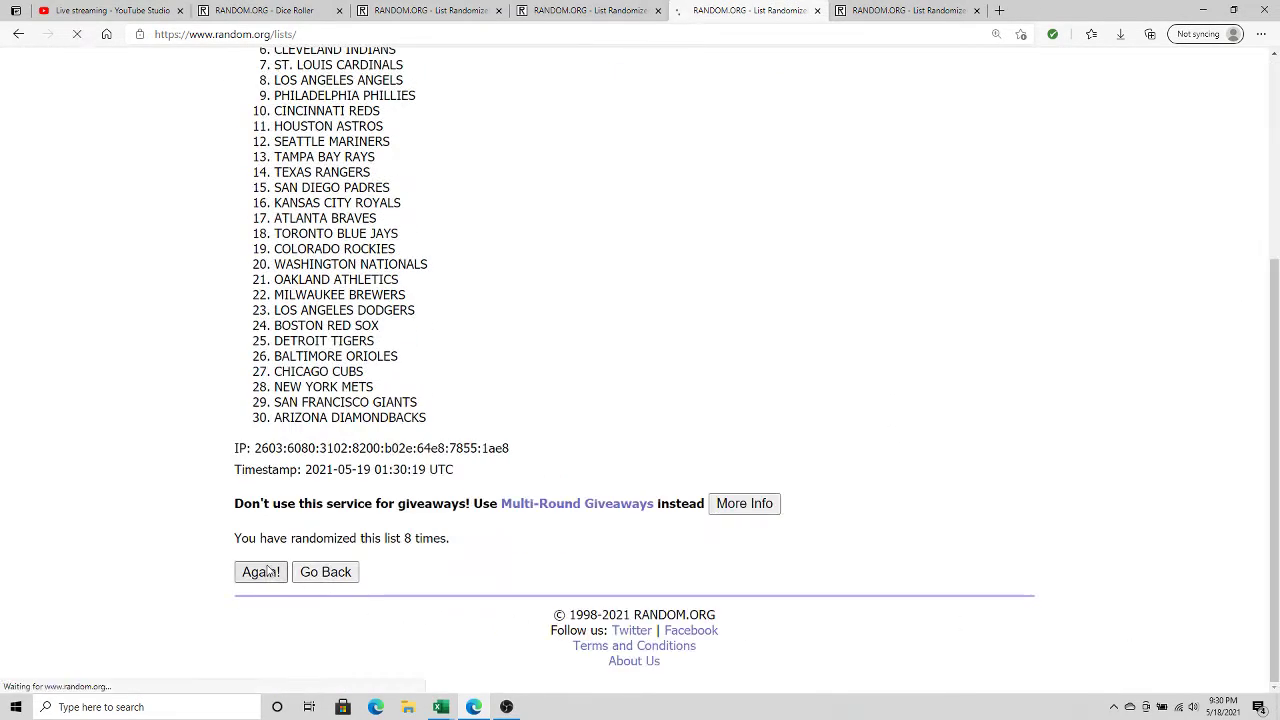
click(261, 572)
drag(1274, 300, 1218, 698)
click(261, 572)
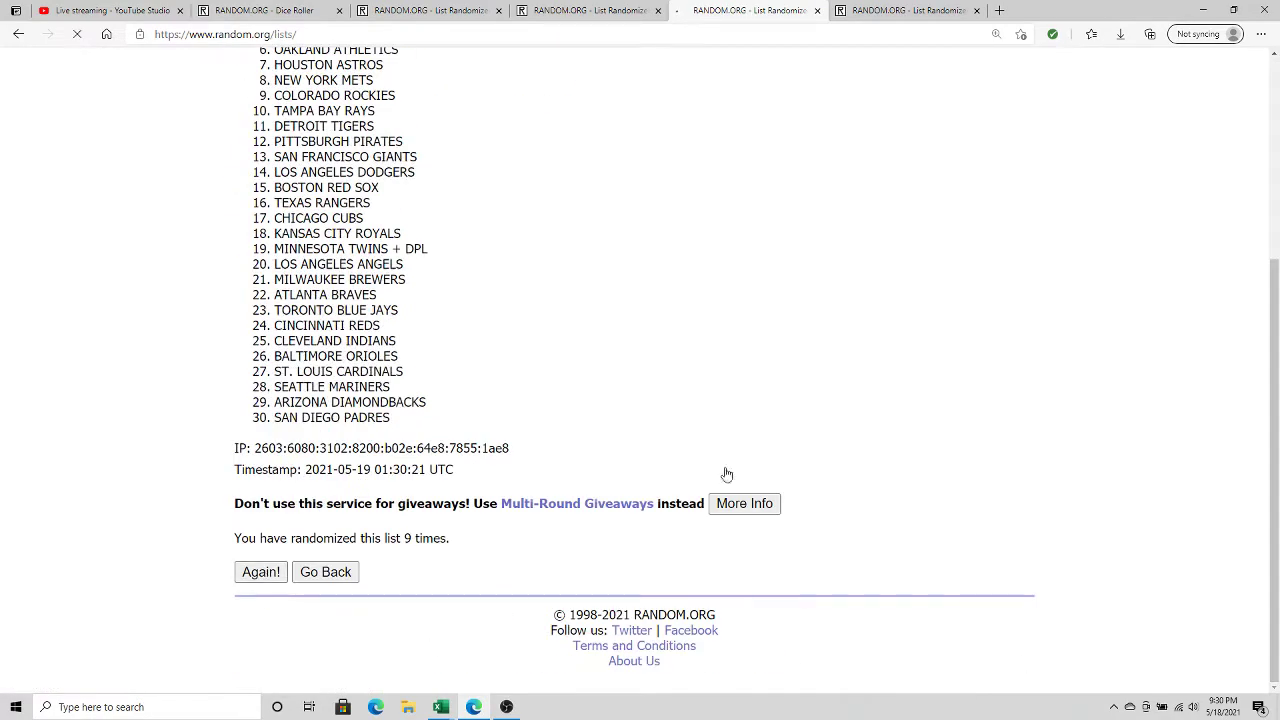
click(261, 572)
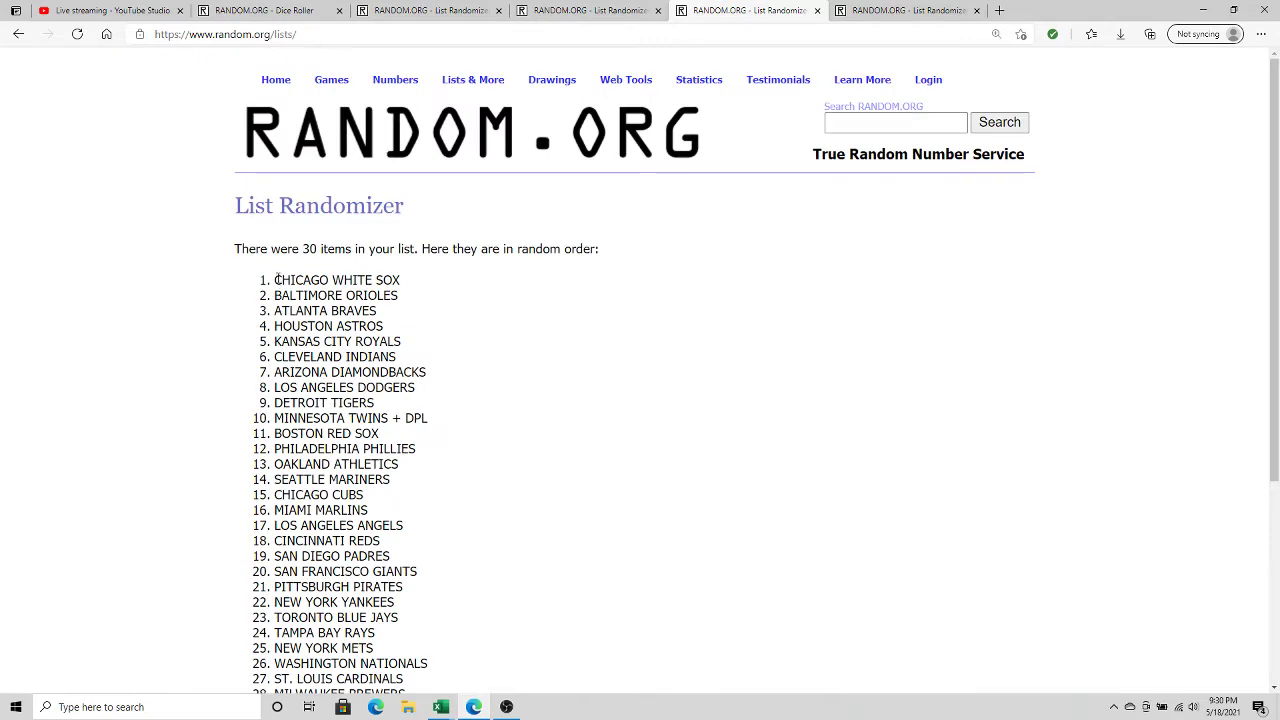
Copy all 30 teams in their final randomized order.
drag(275, 280, 416, 442)
right_click(418, 435)
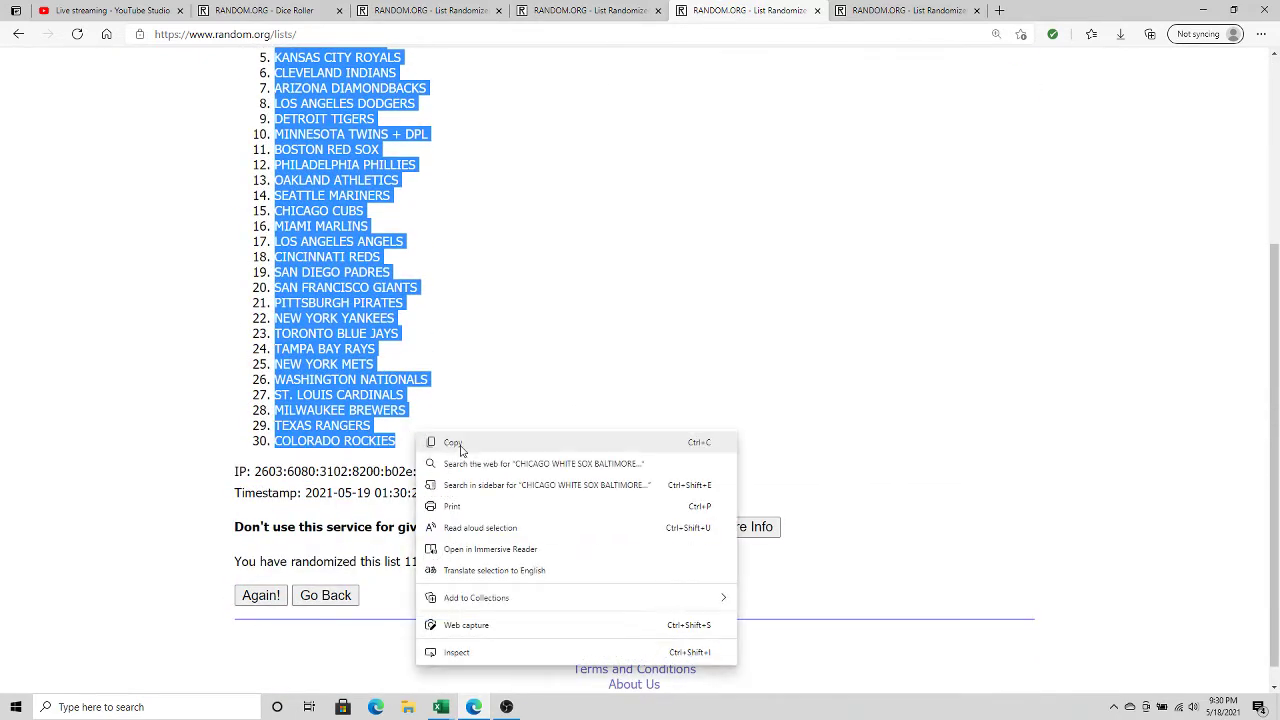
click(458, 443)
In Excel's NT1BOXPROMOBREAK#1 workbook, paste the team list as plain text into the TEAM column of sheet 1, starting at B3.
mouse_move(450, 700)
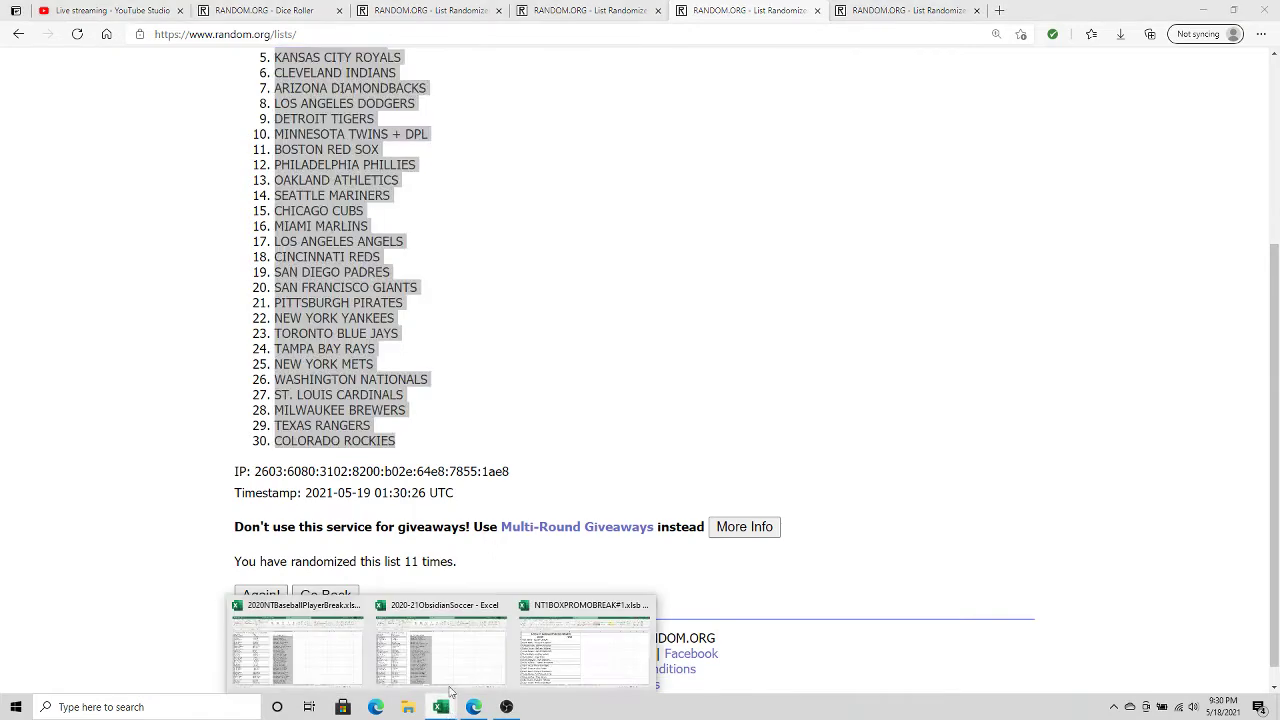
click(548, 603)
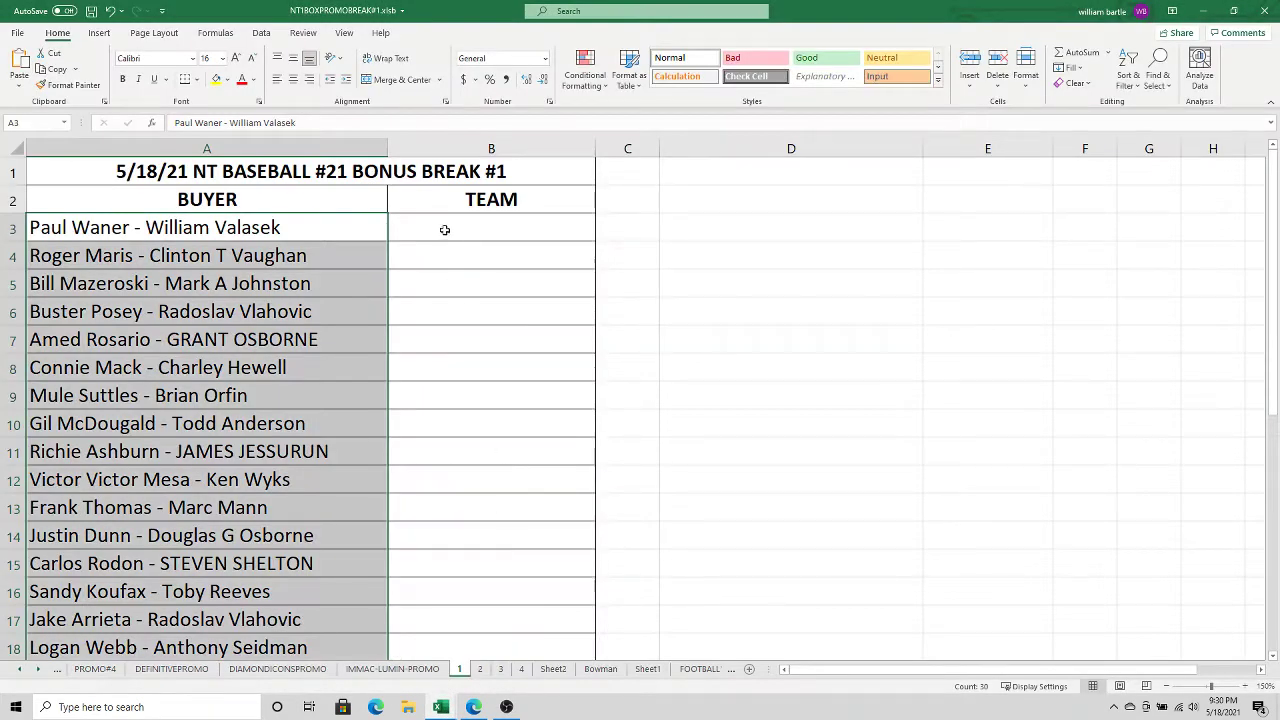
right_click(446, 231)
click(495, 318)
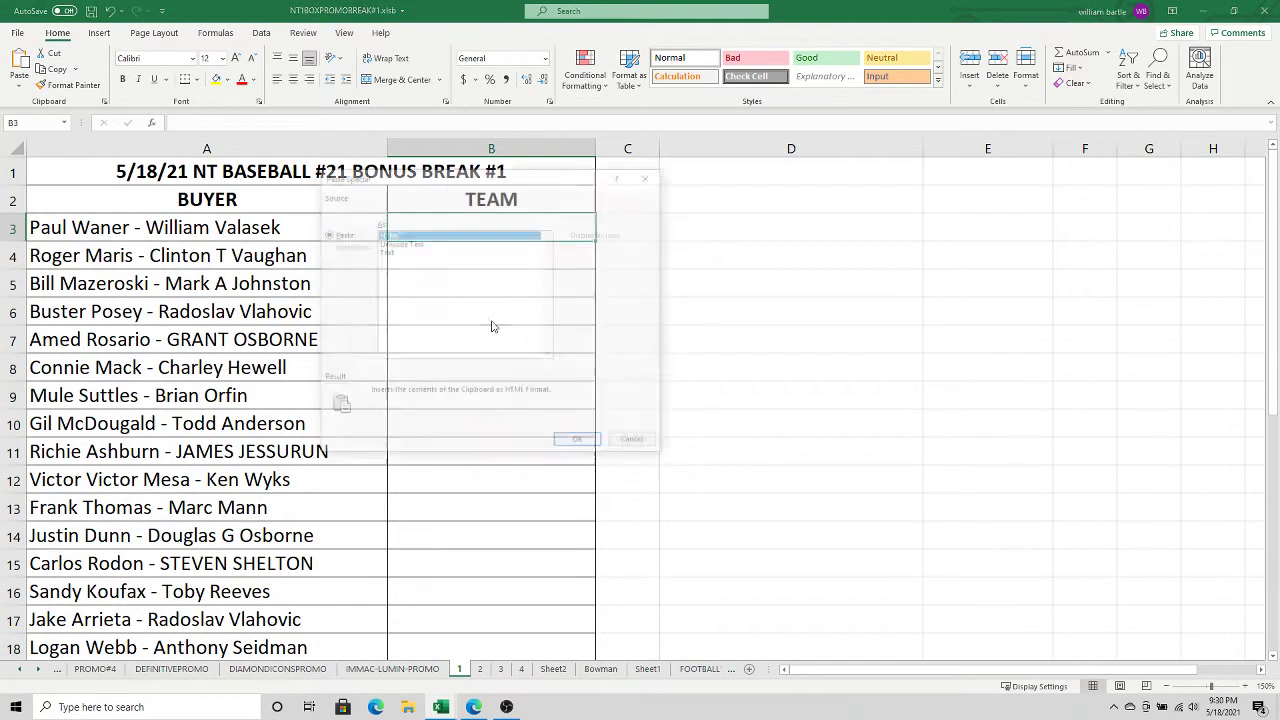
click(390, 253)
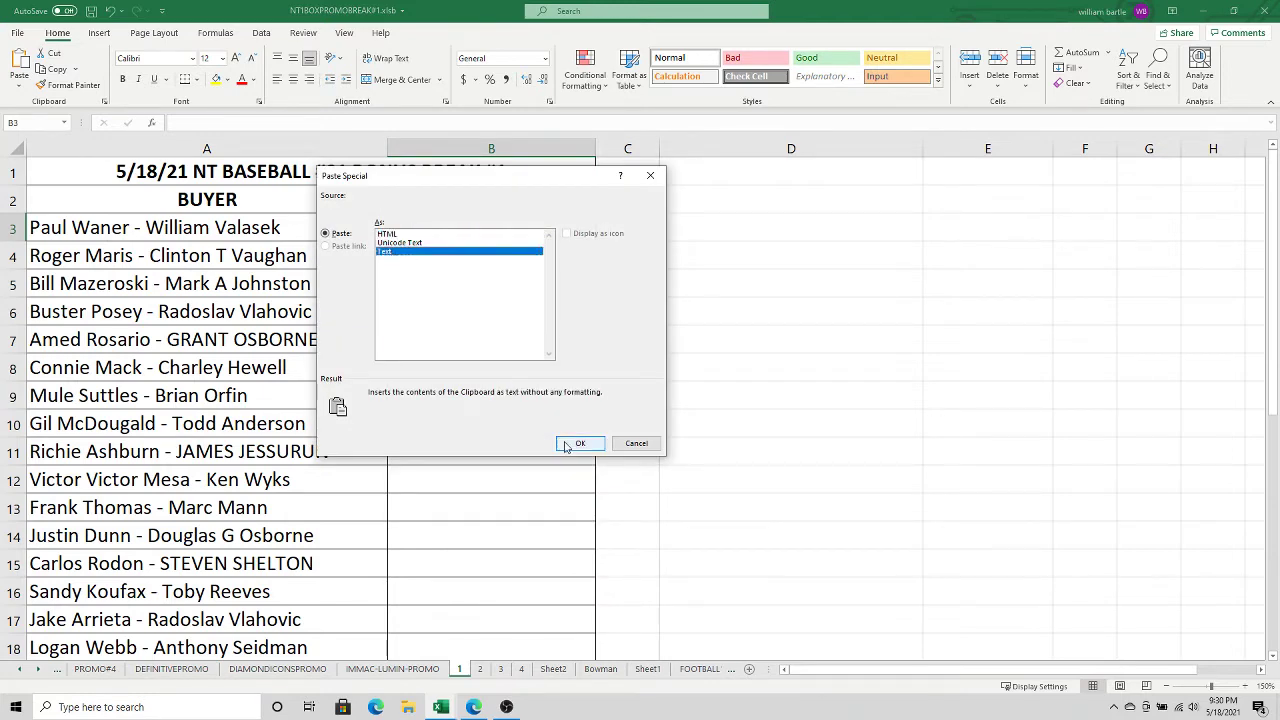
click(578, 443)
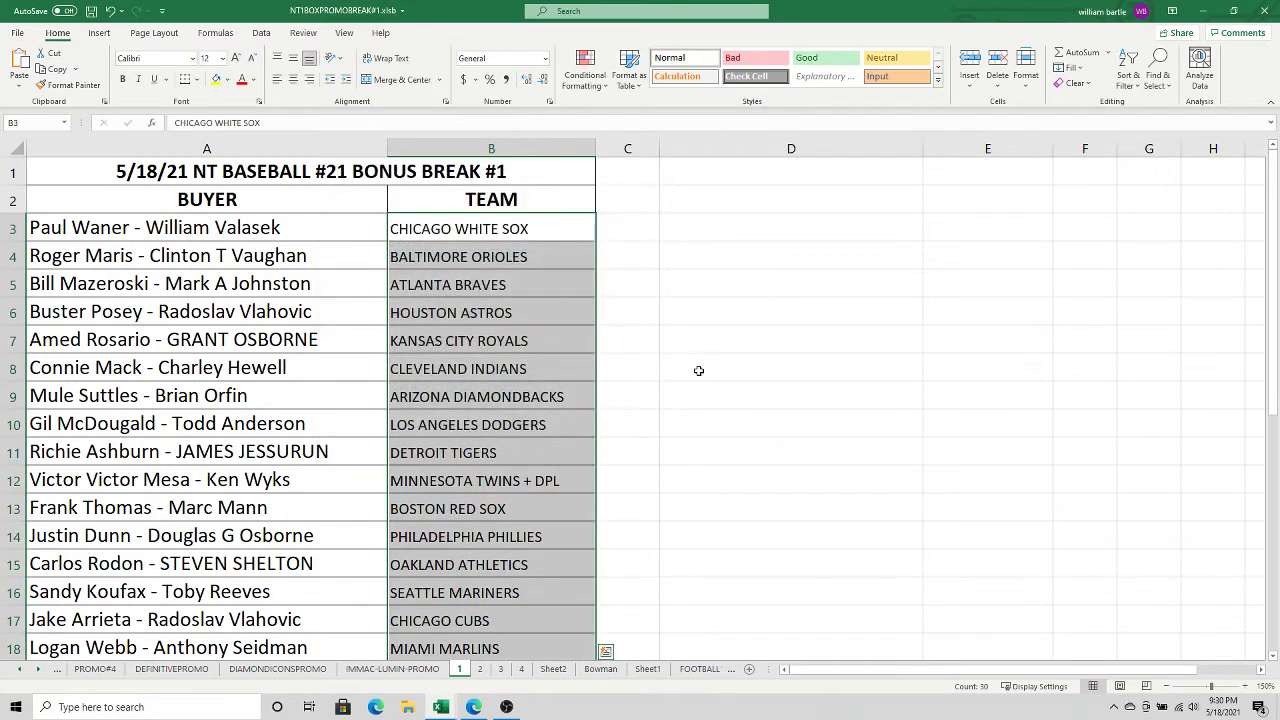
Review the buyer and team pairings of Bonus Break #1 from row 3 through row 32.
click(700, 345)
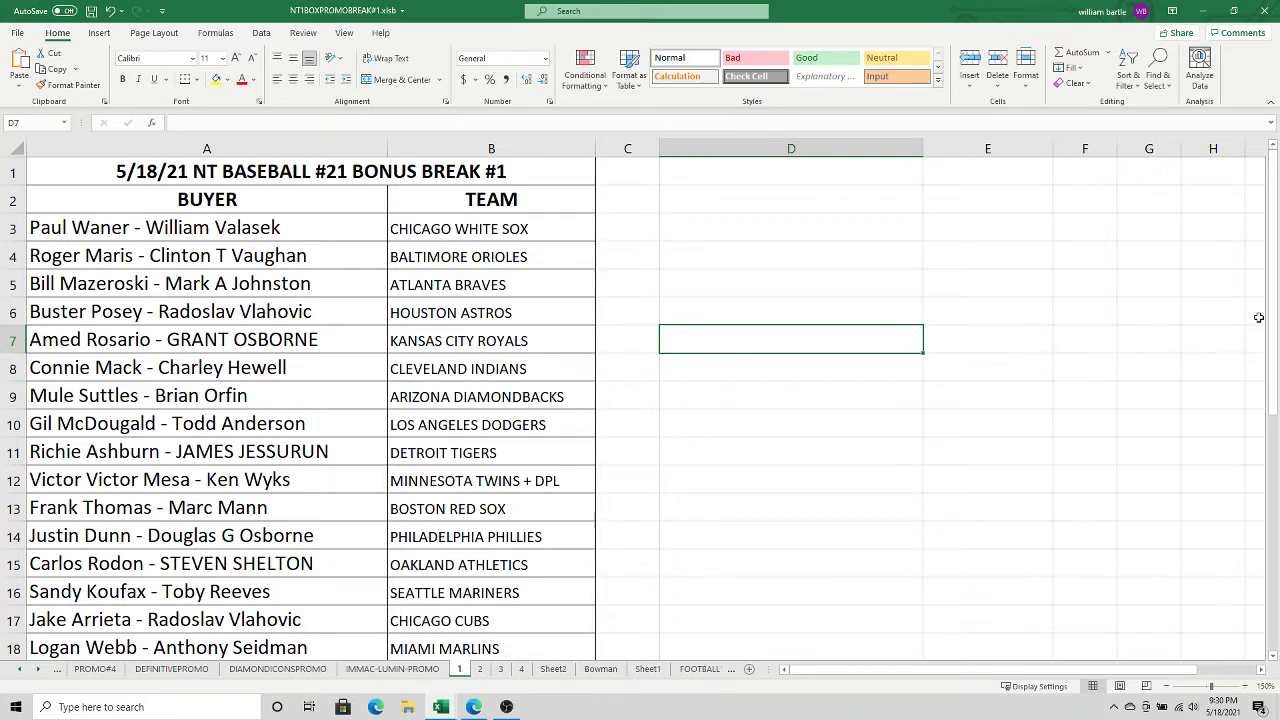
drag(1275, 288, 1277, 485)
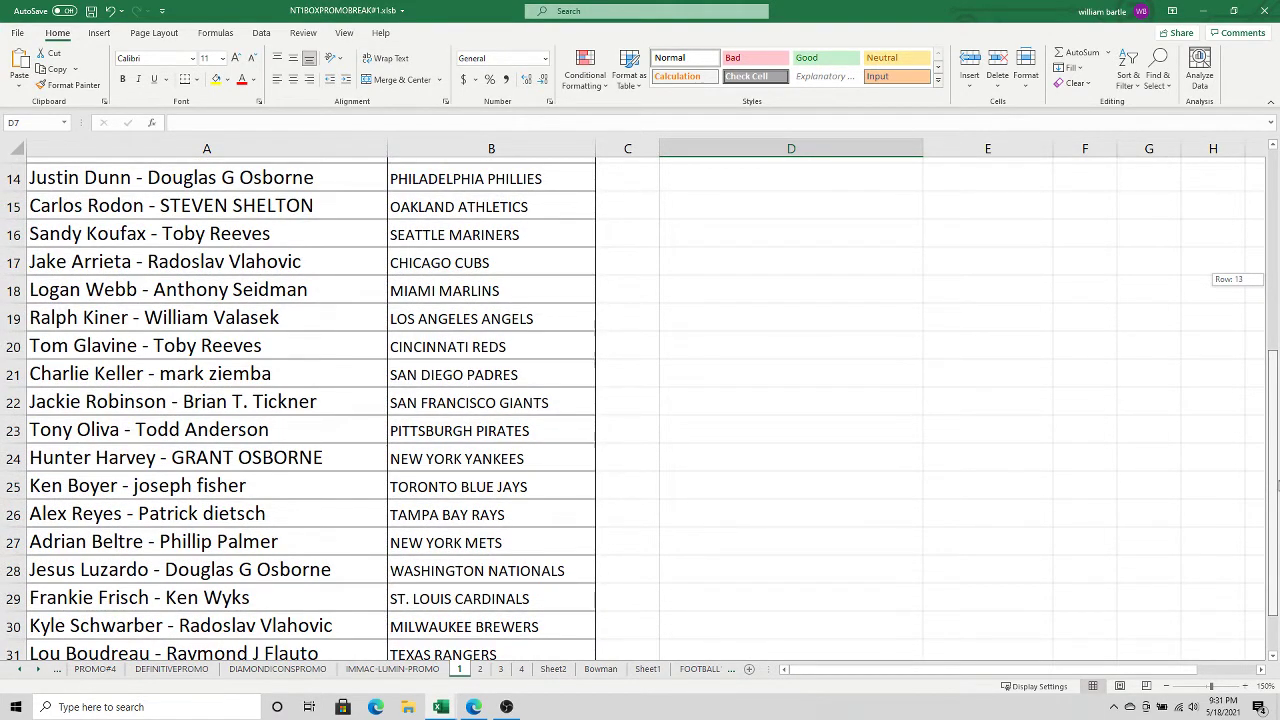
drag(1277, 485, 1277, 493)
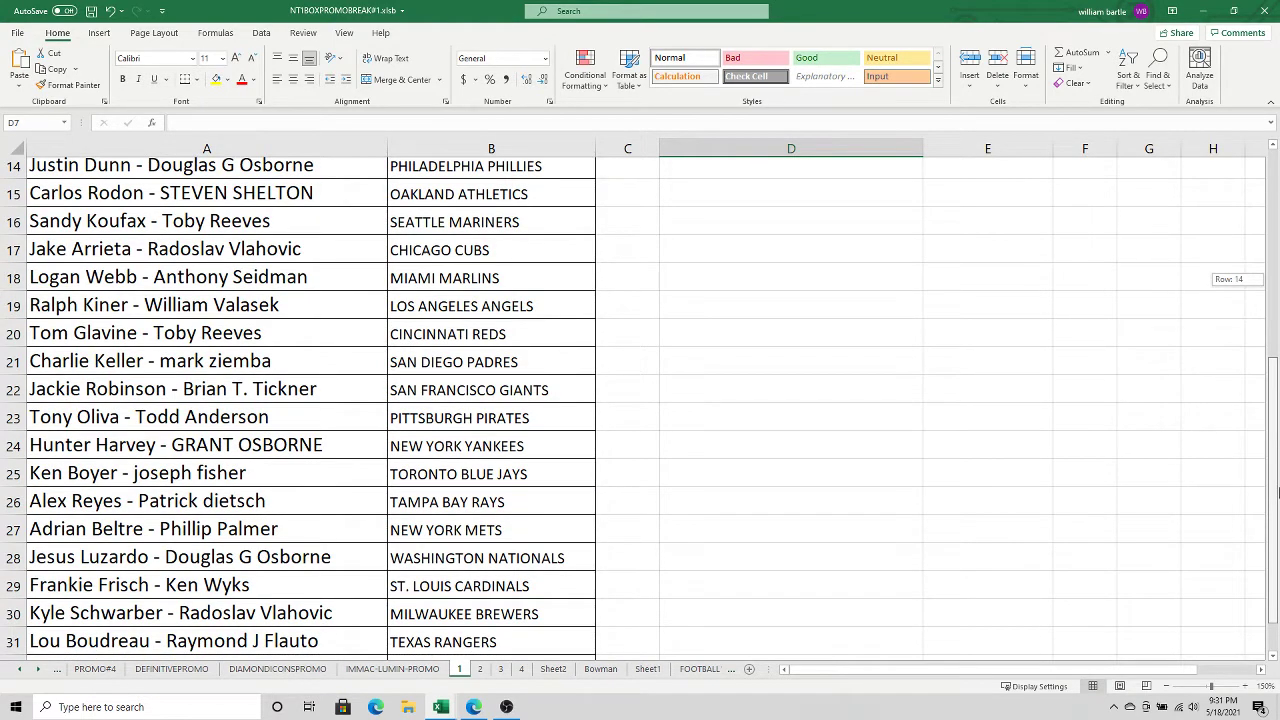
drag(1277, 493, 1277, 521)
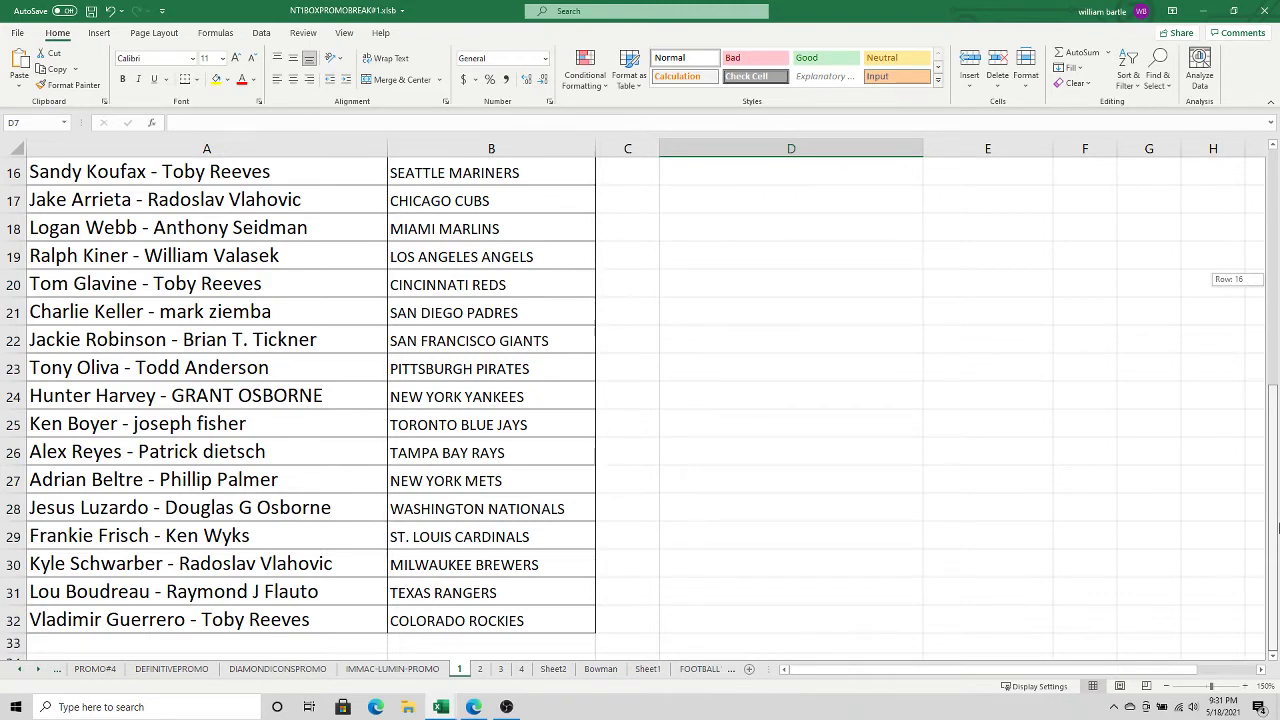
drag(1278, 512, 1277, 275)
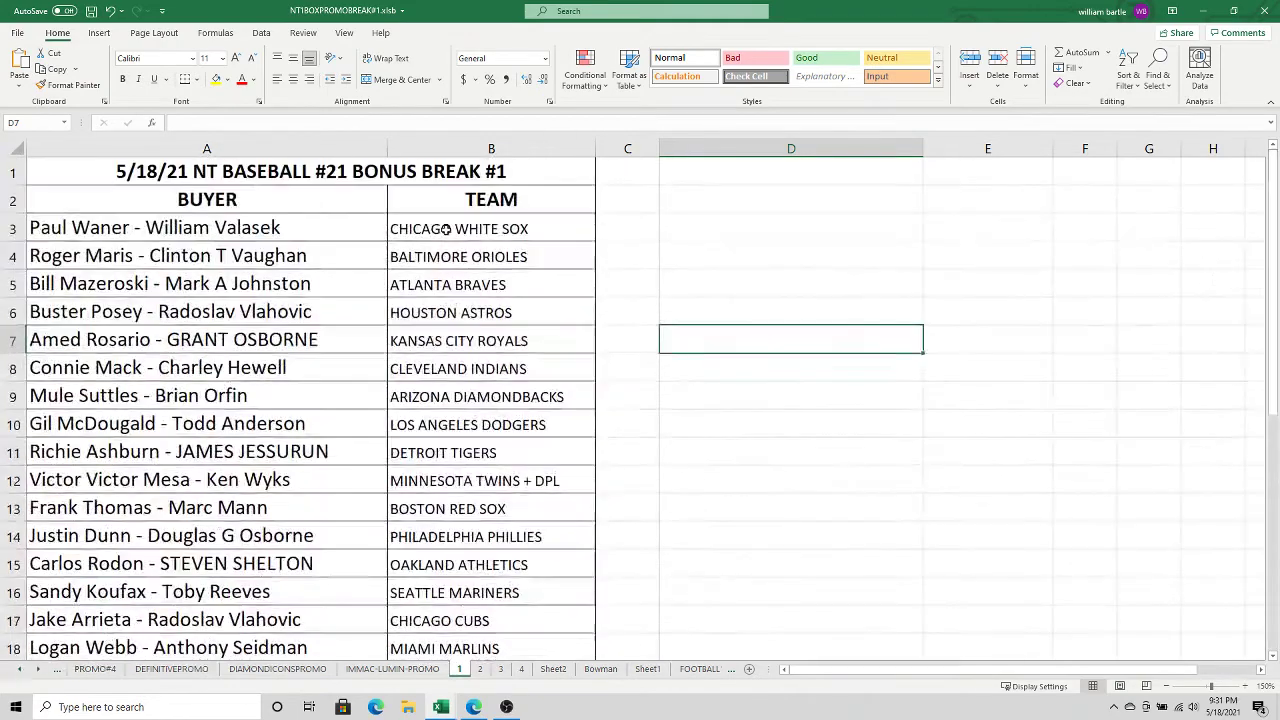
Sort the Bonus Break #1 buyer and team list, A2:B32 with headers, by TEAM from A to Z.
click(320, 200)
key(shift+Right)
key(ctrl+shift+Down)
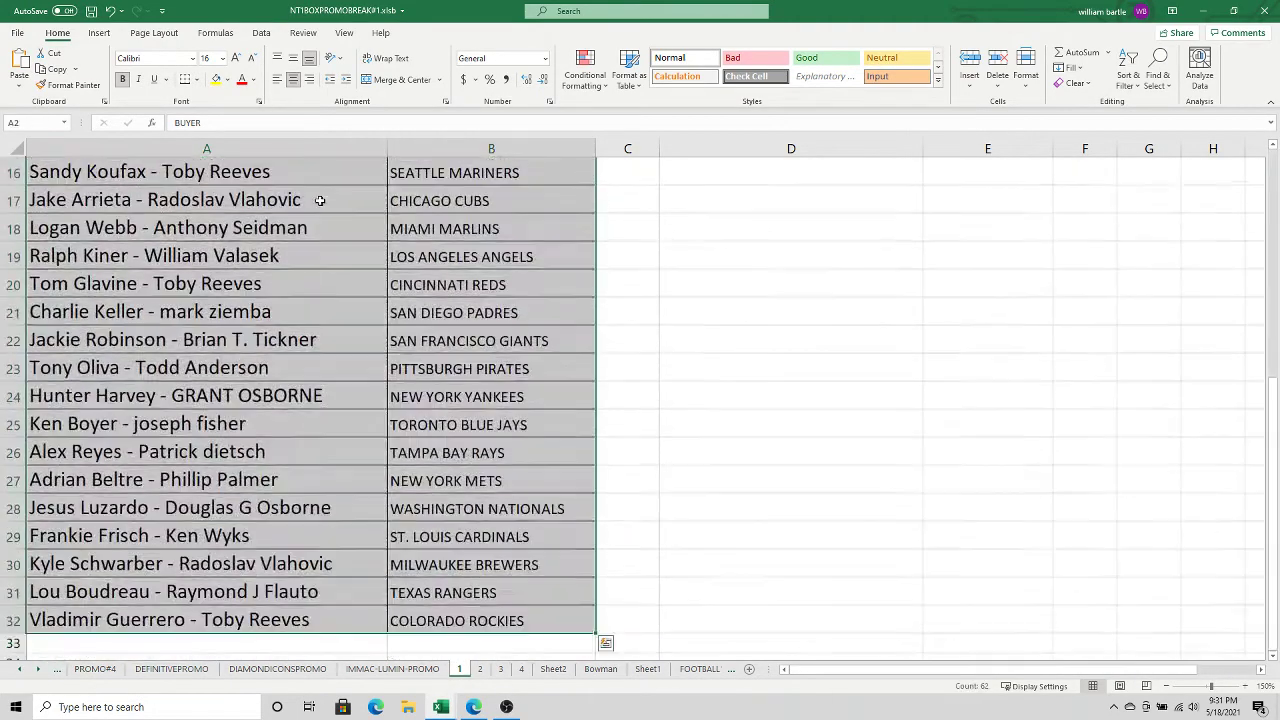
click(261, 33)
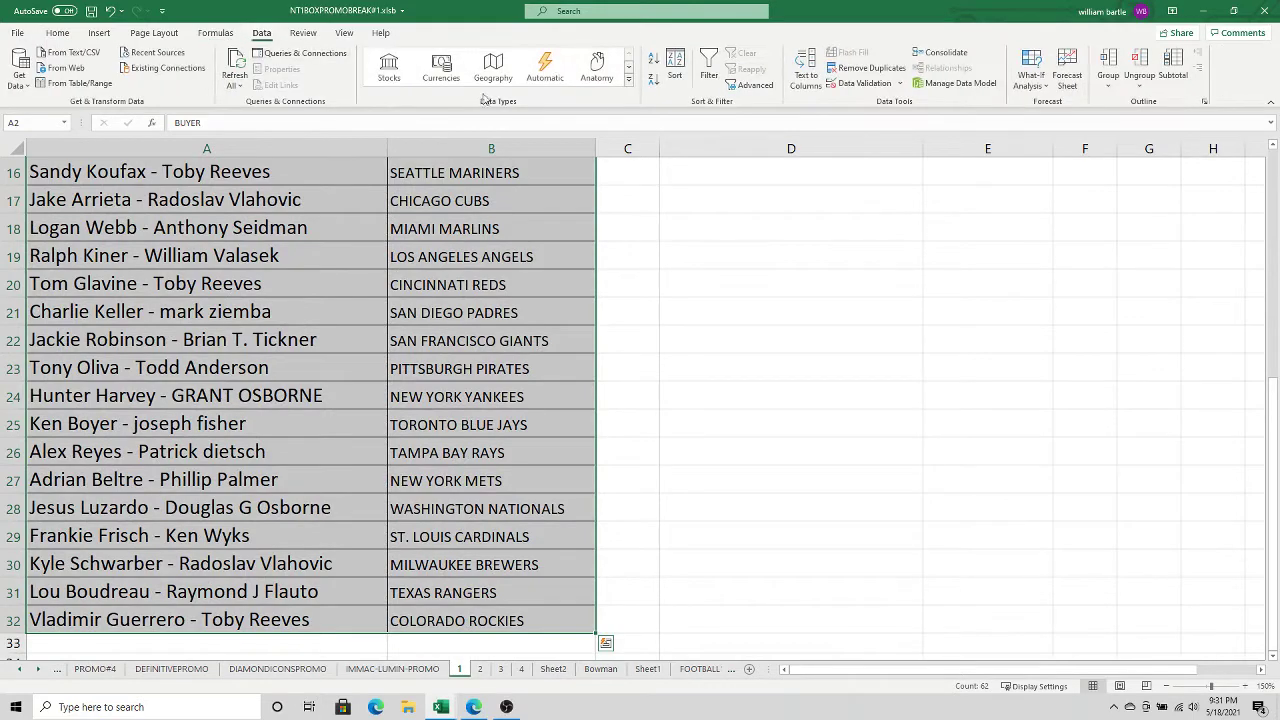
click(672, 72)
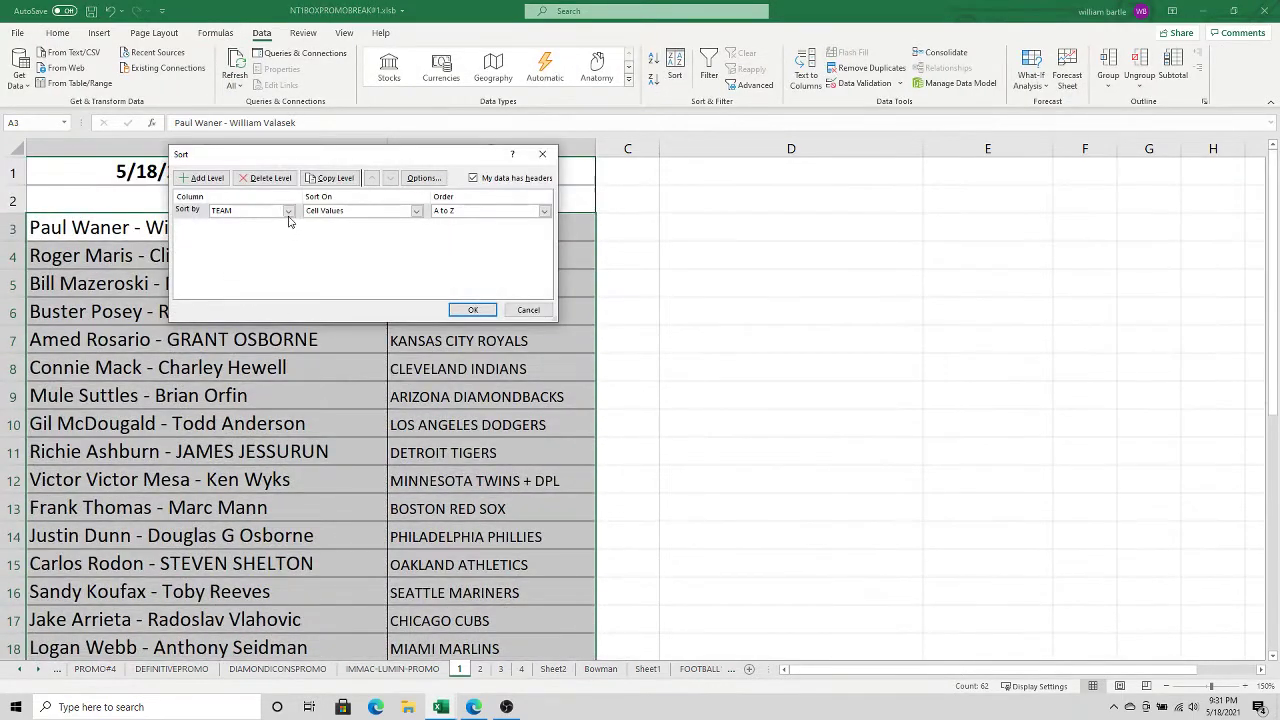
click(477, 309)
Select the whole Bonus Break #1 table including its title and print one copy of the active sheet.
click(433, 173)
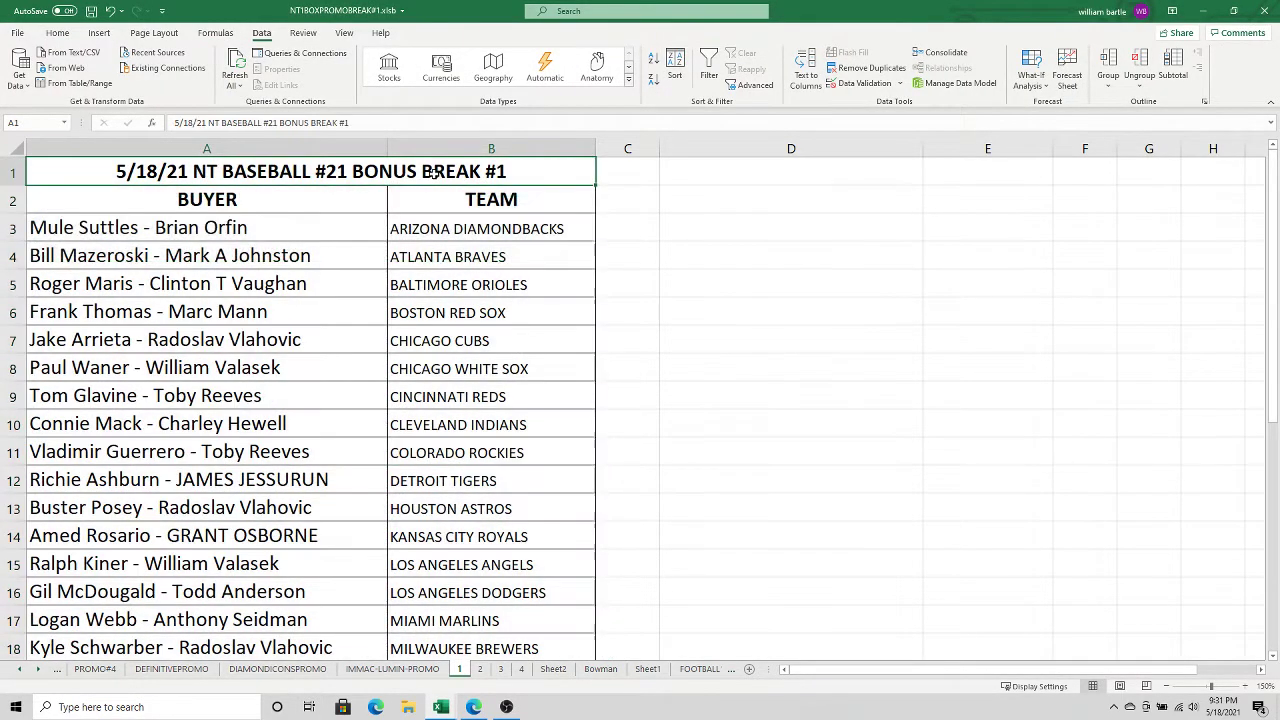
key(ctrl+shift+End)
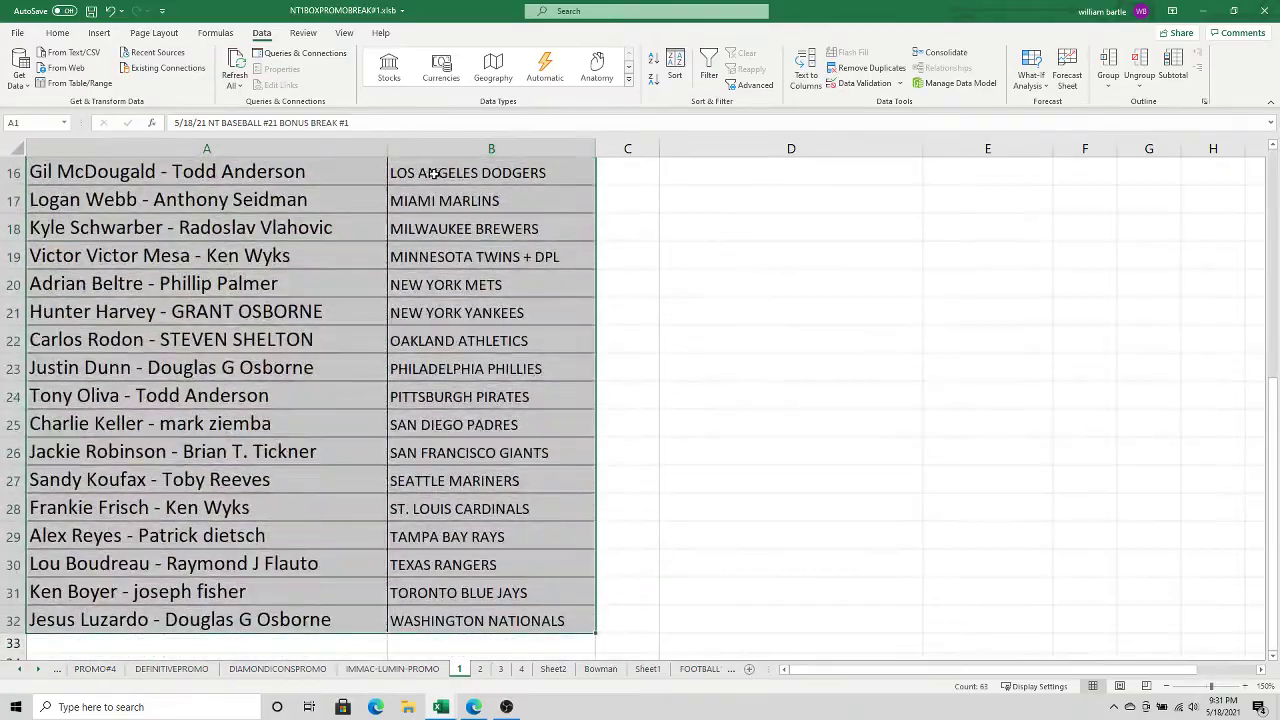
click(17, 32)
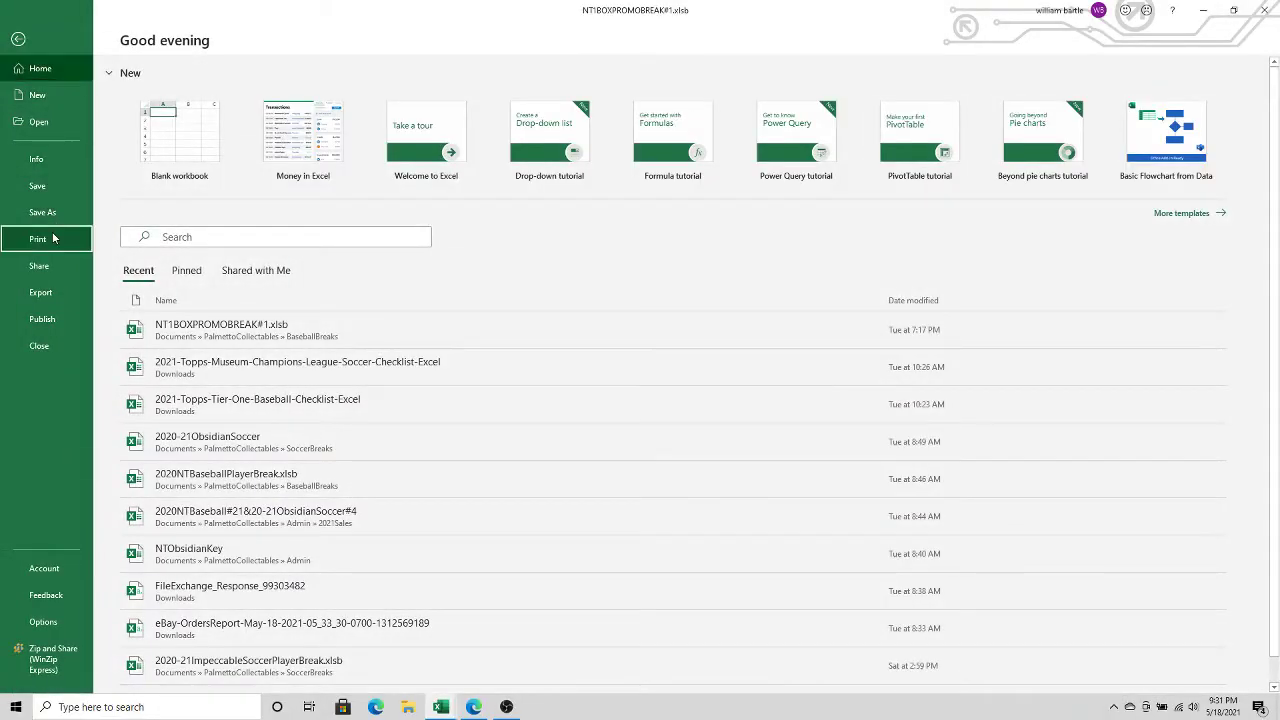
click(53, 237)
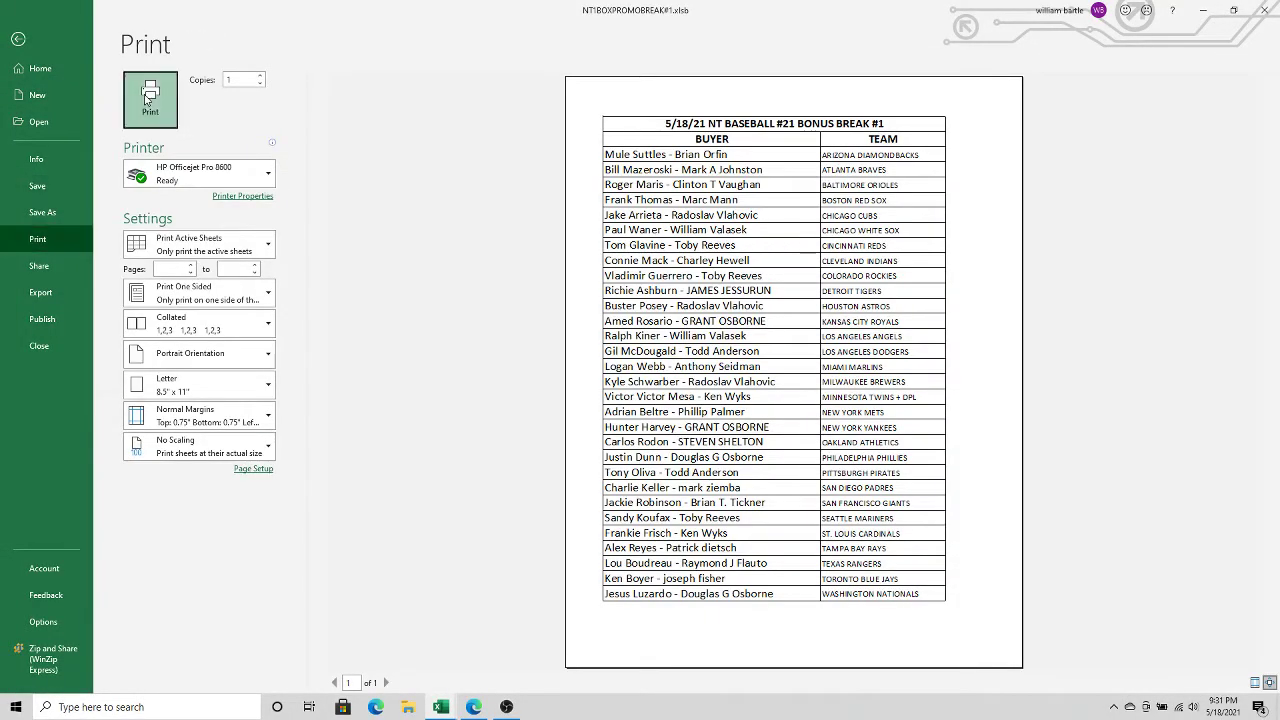
click(149, 97)
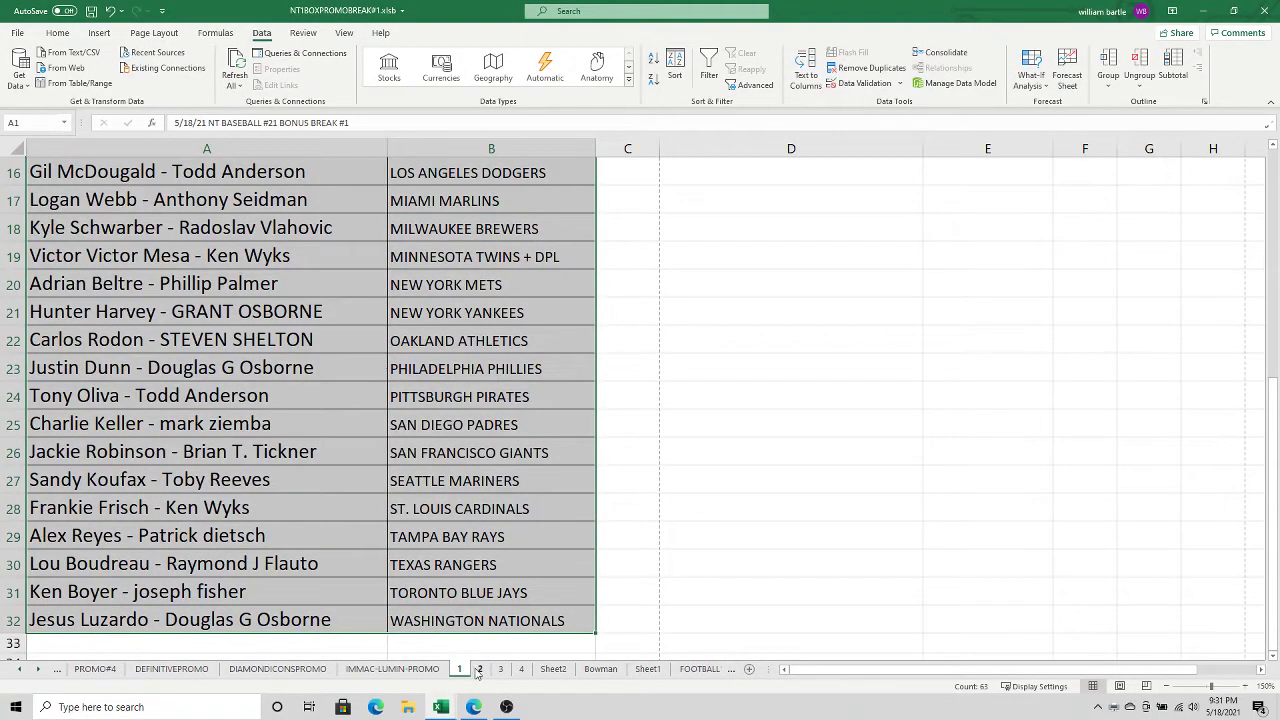
Paste the randomized team list as plain text into the TEAM column of sheet 2, starting at B3.
click(479, 669)
click(446, 230)
right_click(447, 228)
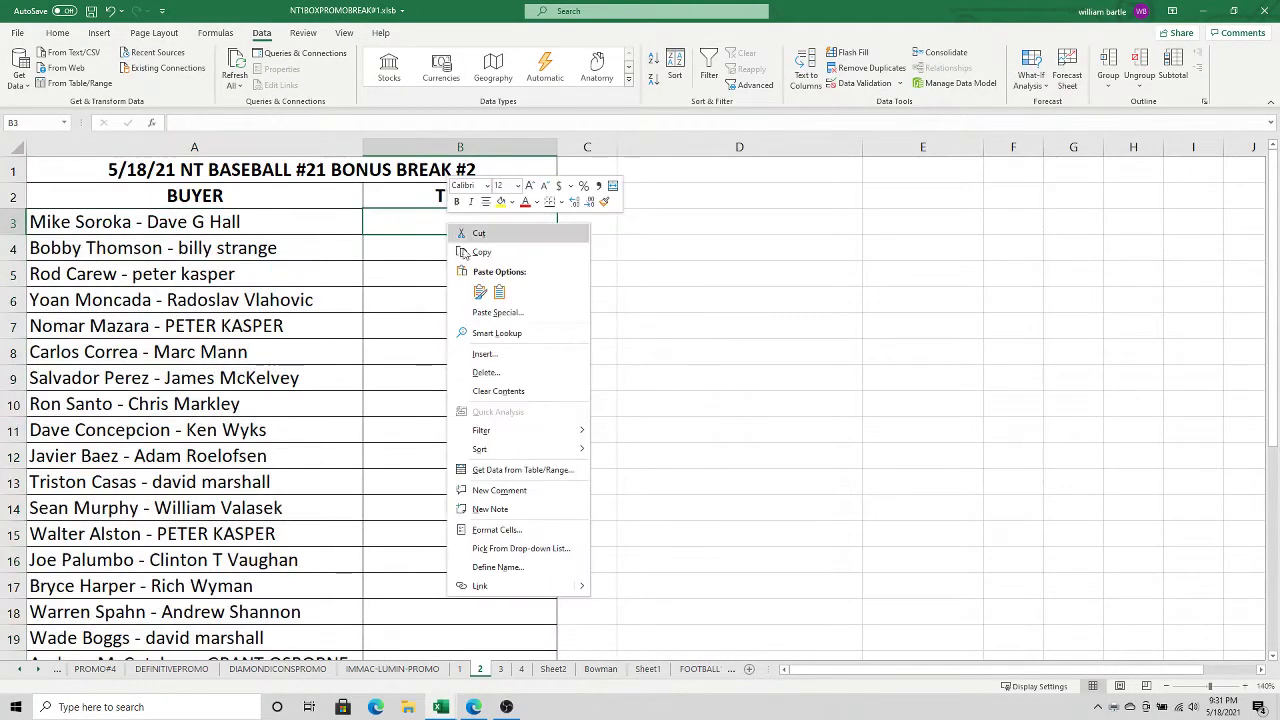
click(499, 313)
click(392, 239)
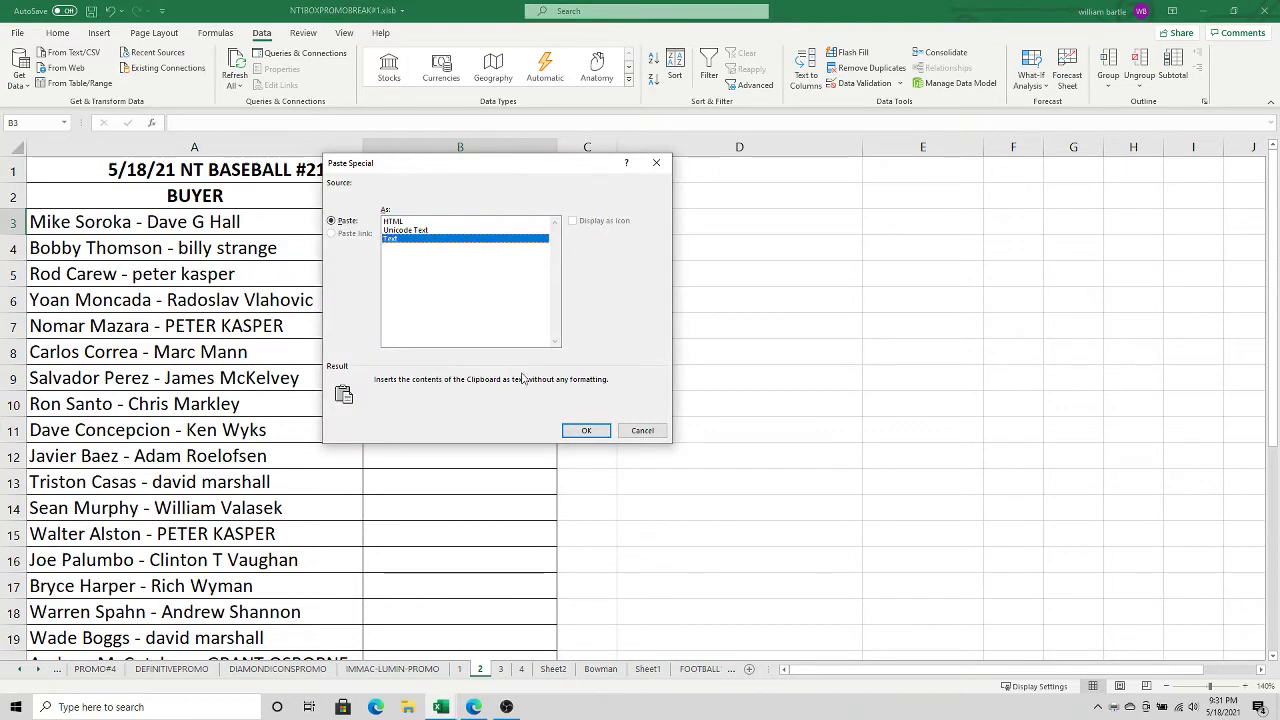
click(586, 430)
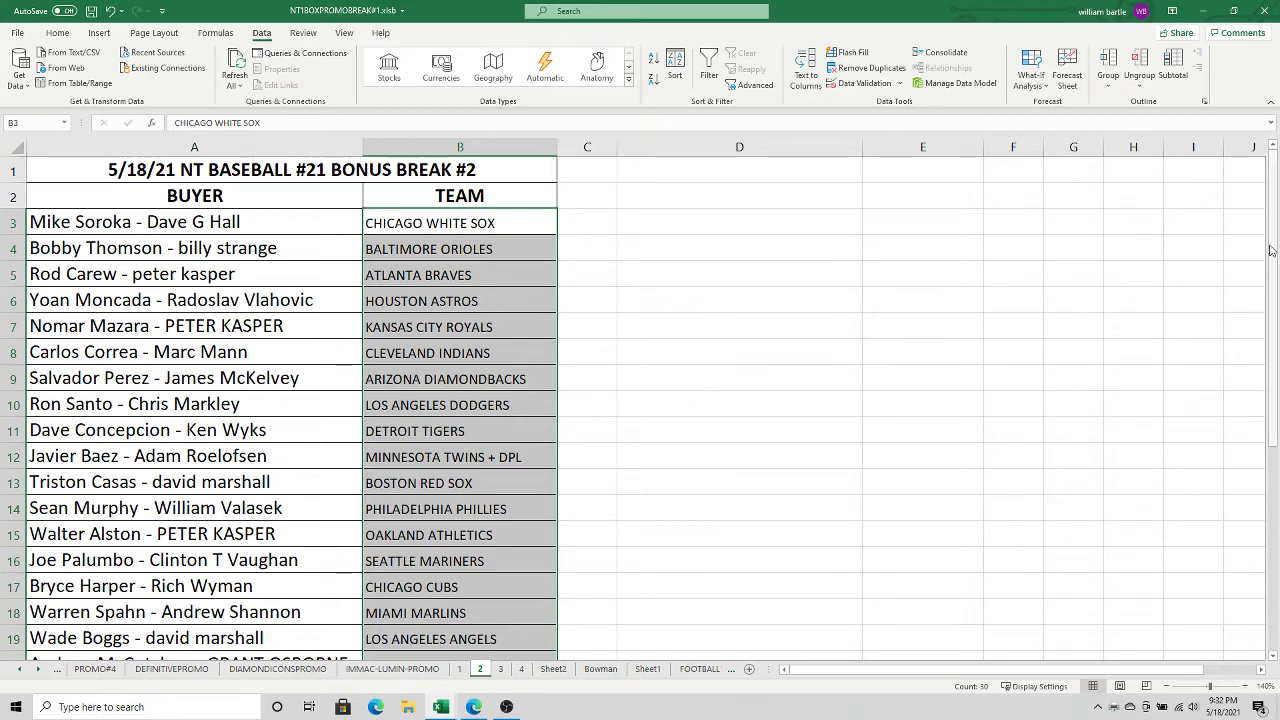
Review the buyer and team pairings of Bonus Break #2 from row 3 through row 32.
drag(1273, 247, 1265, 308)
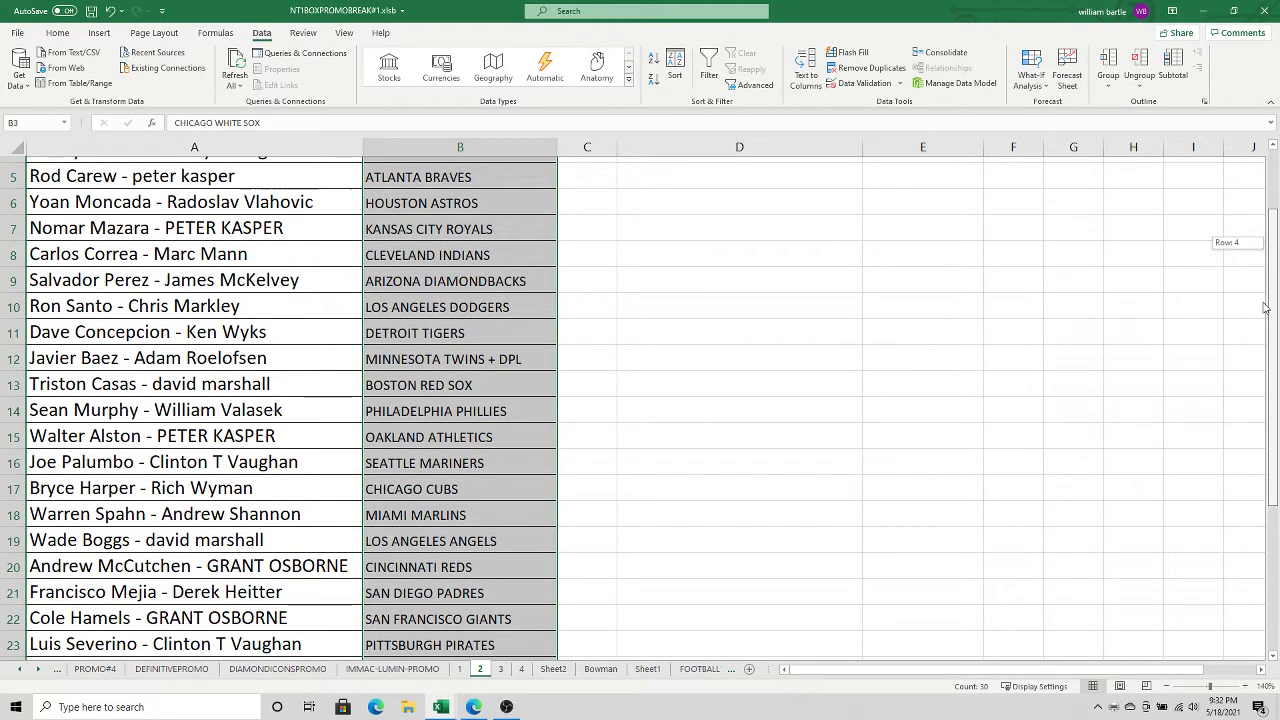
drag(1265, 308, 1255, 472)
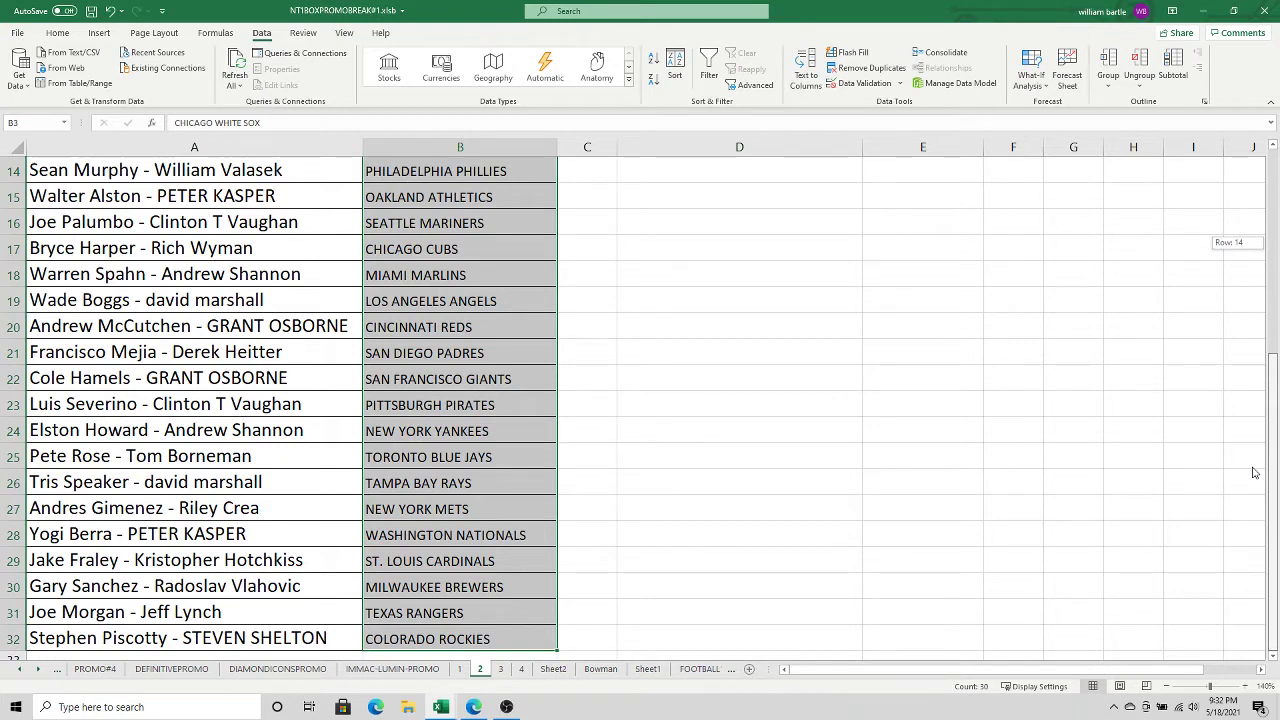
drag(1255, 472, 1255, 472)
drag(1259, 494, 1259, 294)
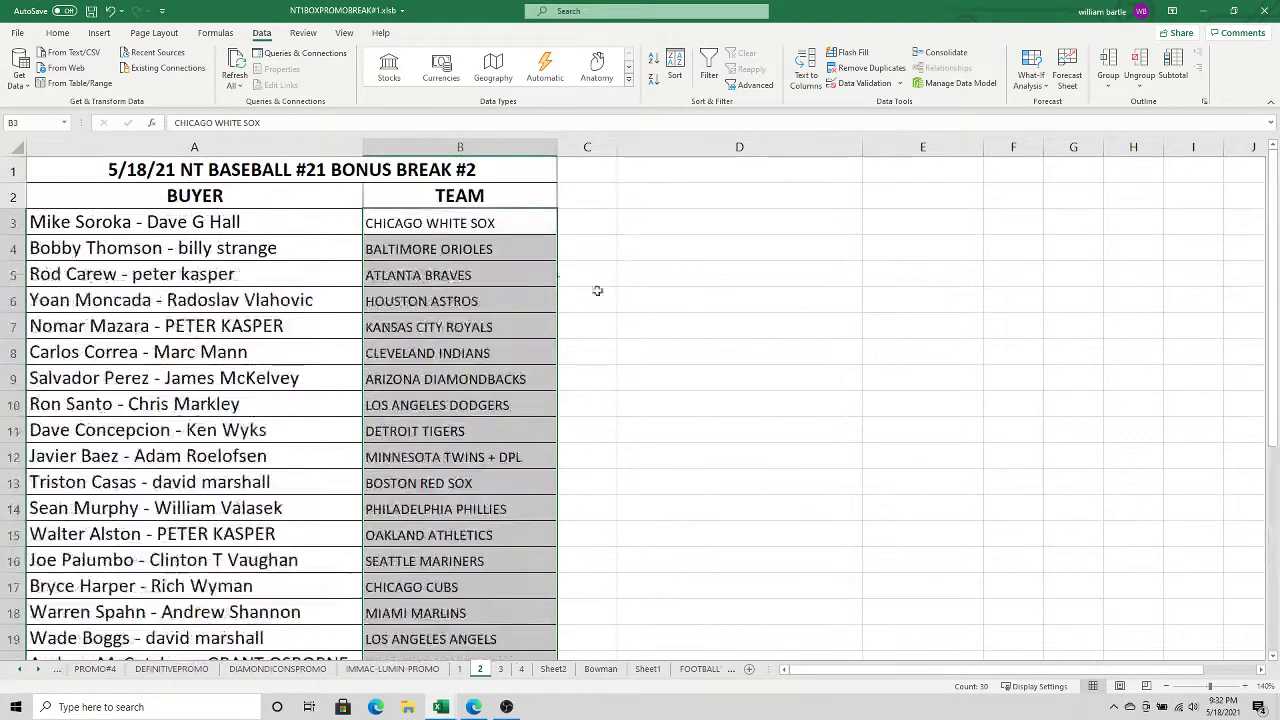
Sort the Bonus Break #2 buyer and team list, A2:B32 with headers, by TEAM from A to Z.
click(355, 194)
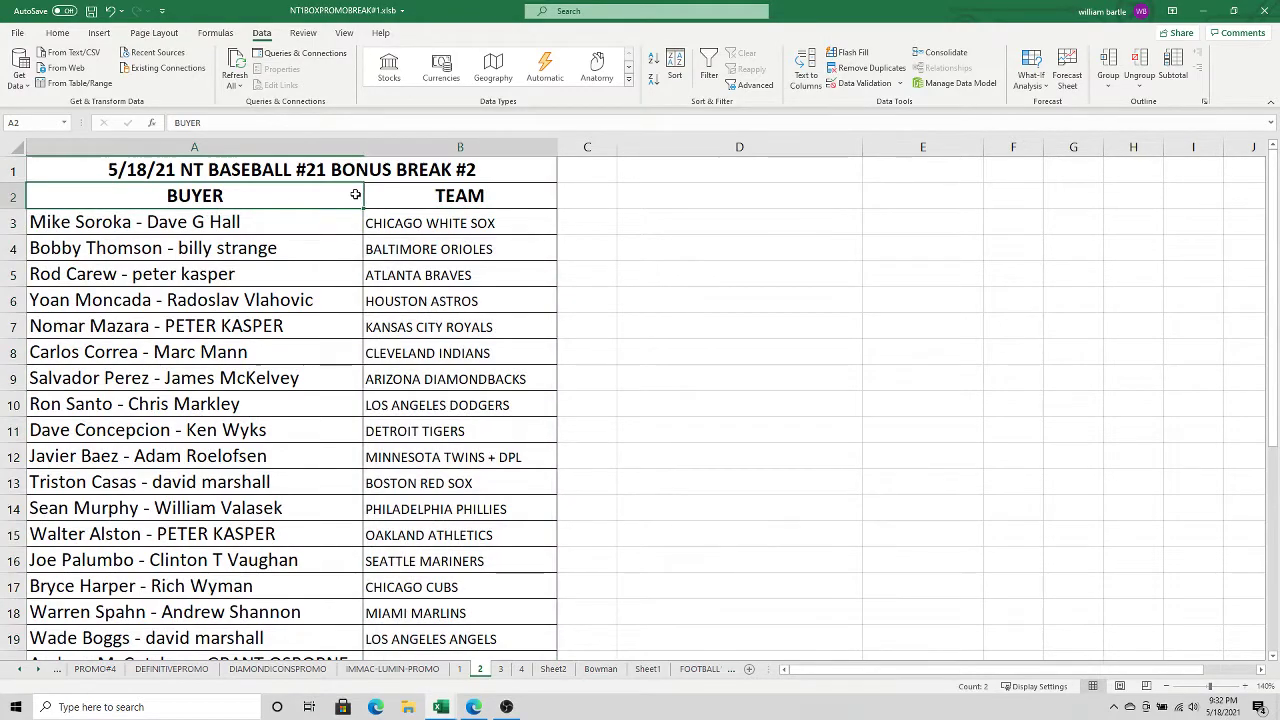
key(ctrl+shift+End)
click(675, 68)
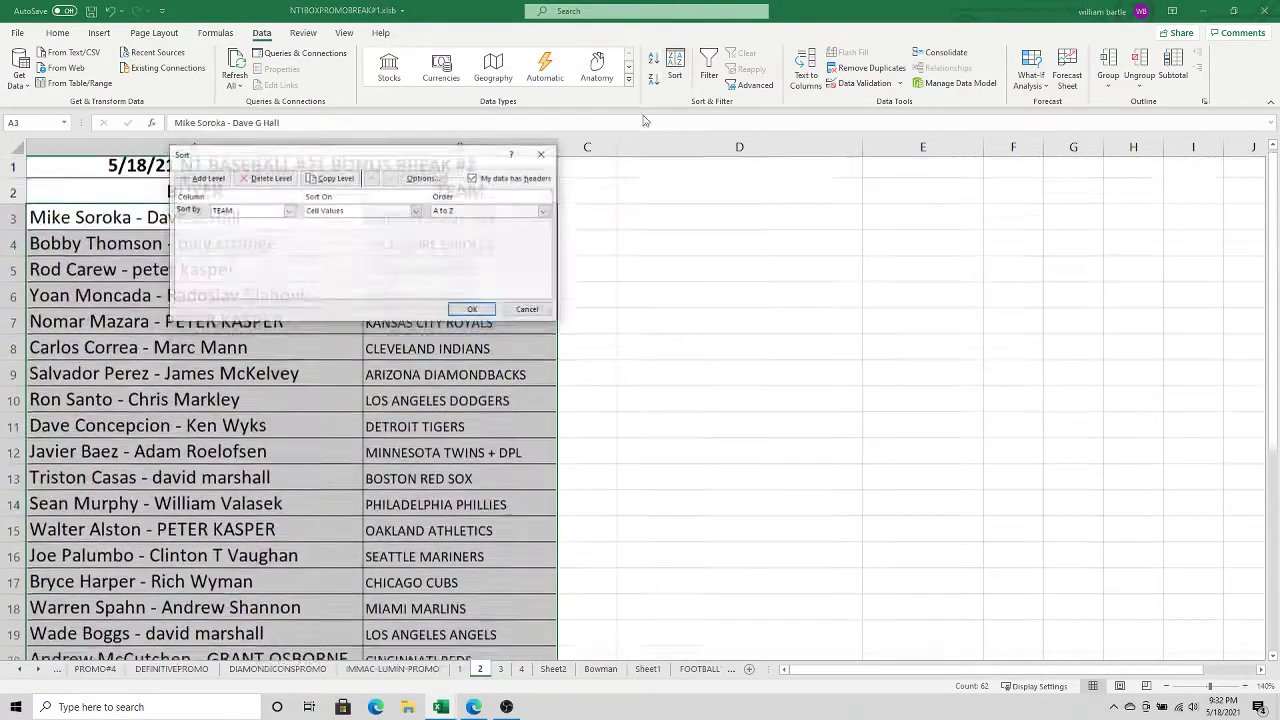
click(473, 310)
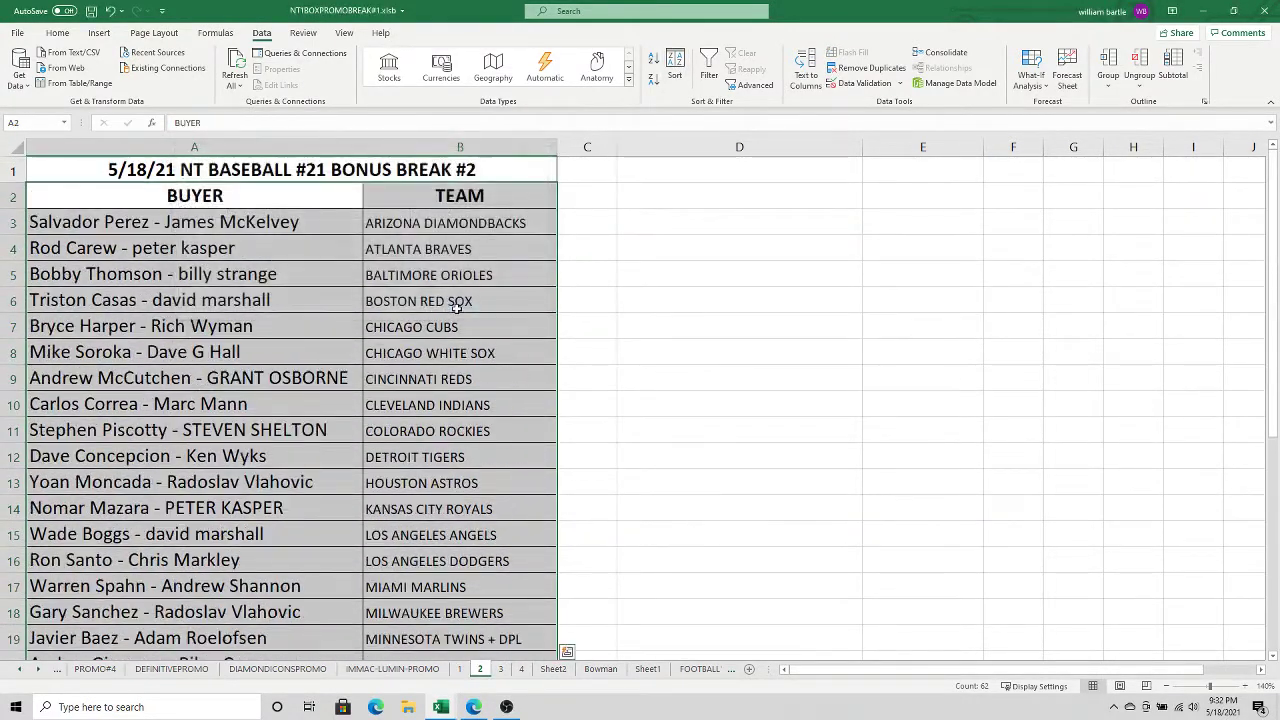
Select the whole Bonus Break #2 table including its title and print the active sheet.
click(429, 163)
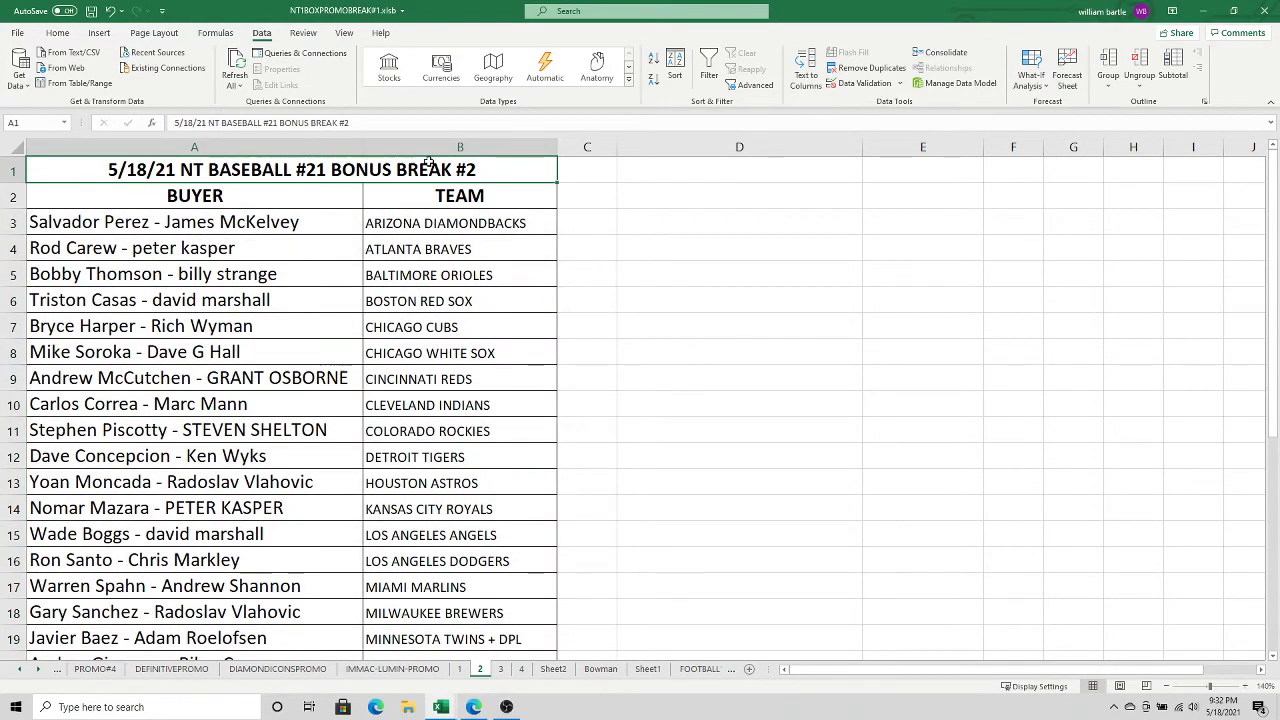
key(ctrl+shift+End)
click(17, 32)
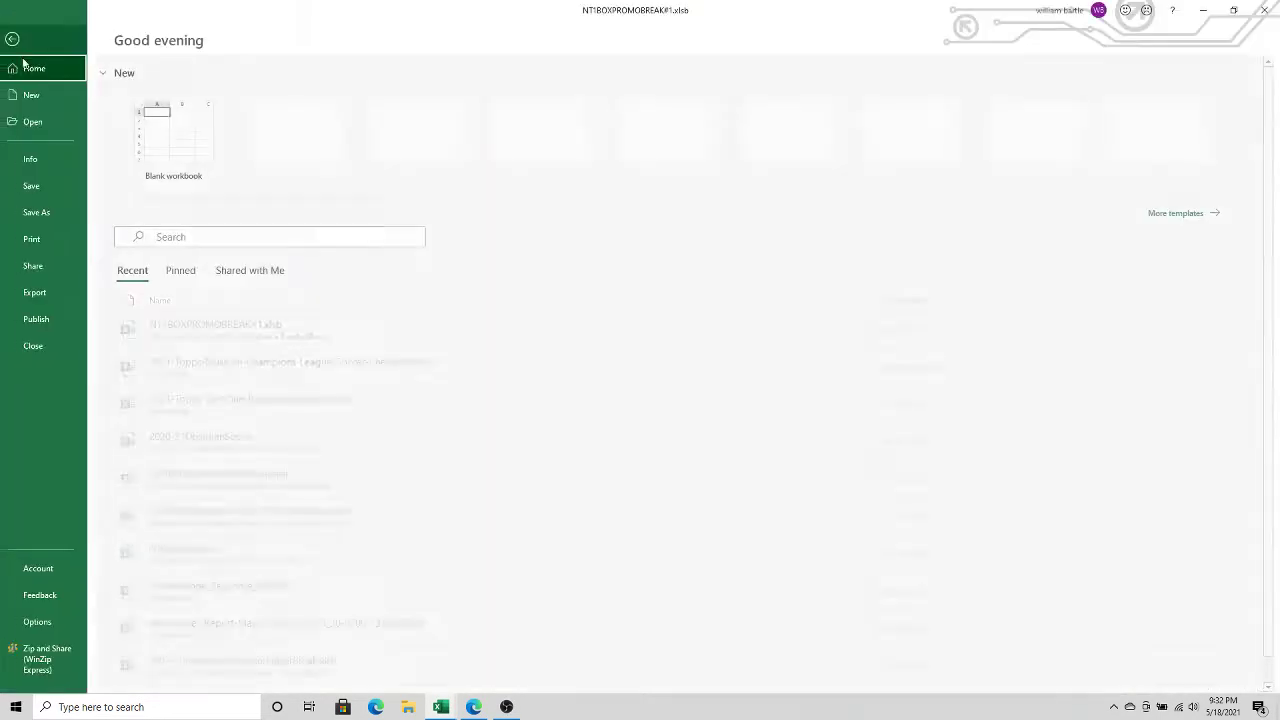
click(50, 240)
click(150, 98)
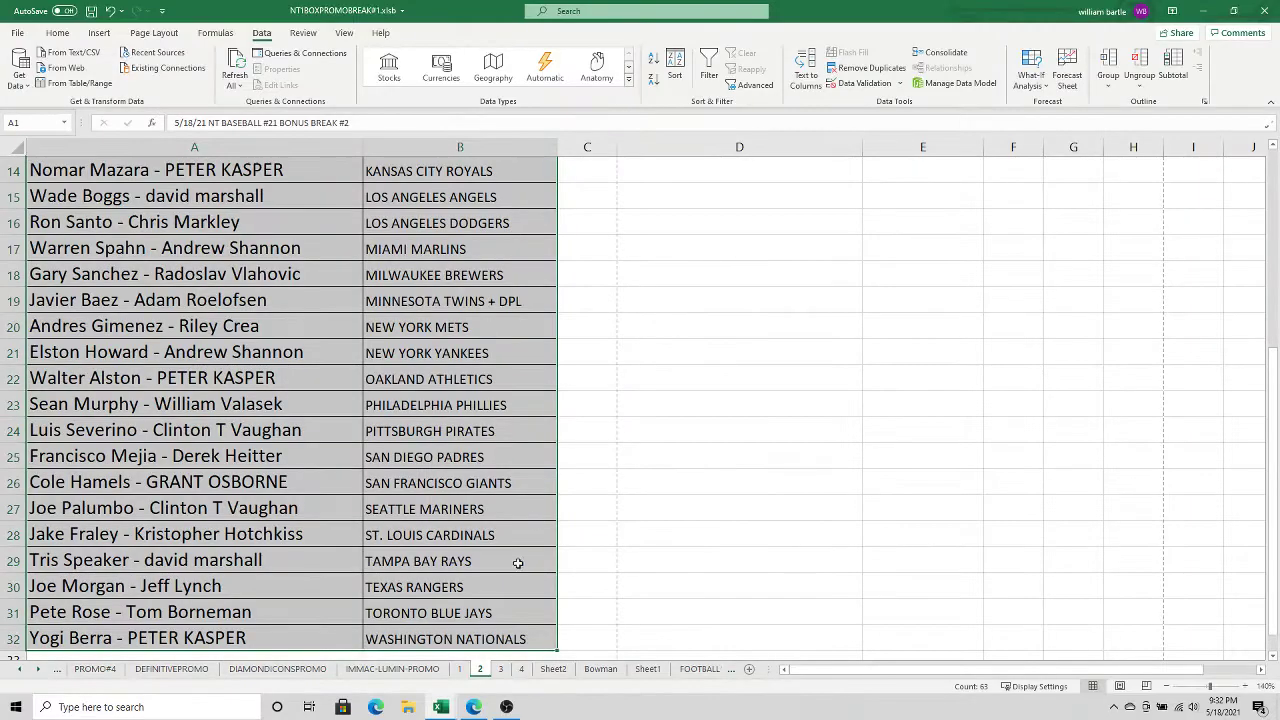
Paste the randomized team list as plain text into the TEAM column of sheet 3, starting at B3.
click(502, 668)
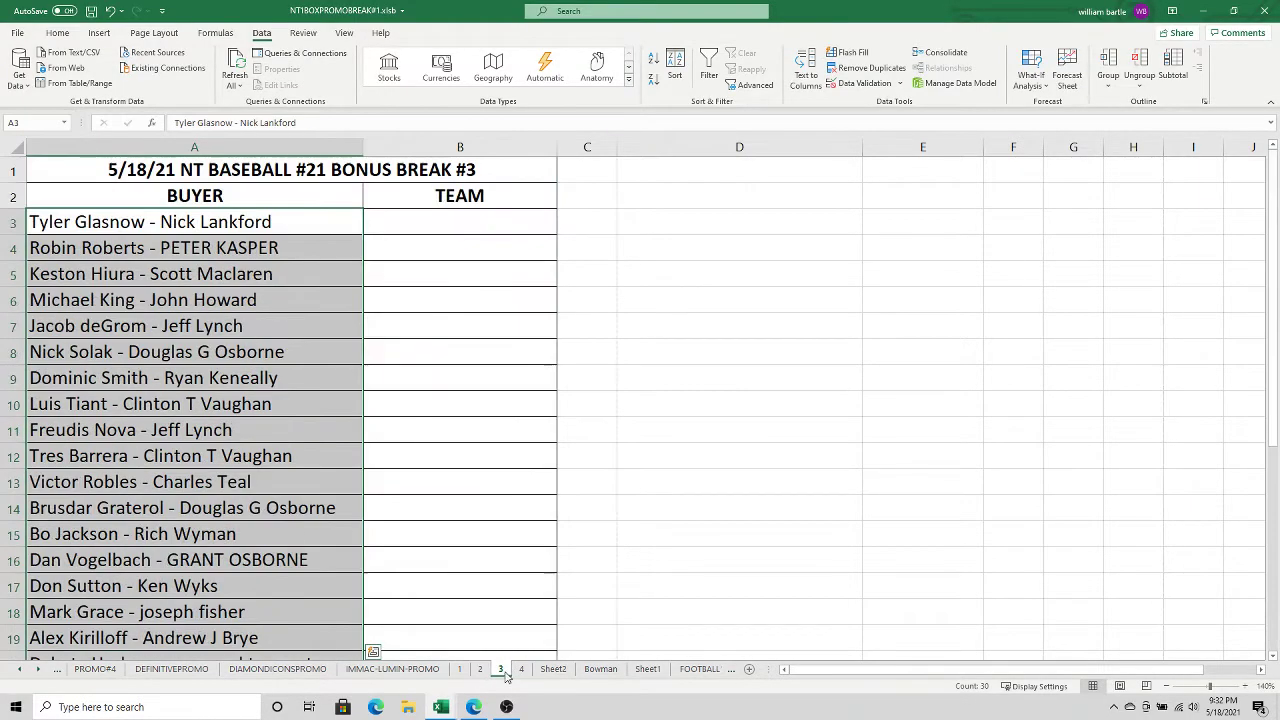
right_click(457, 225)
click(575, 308)
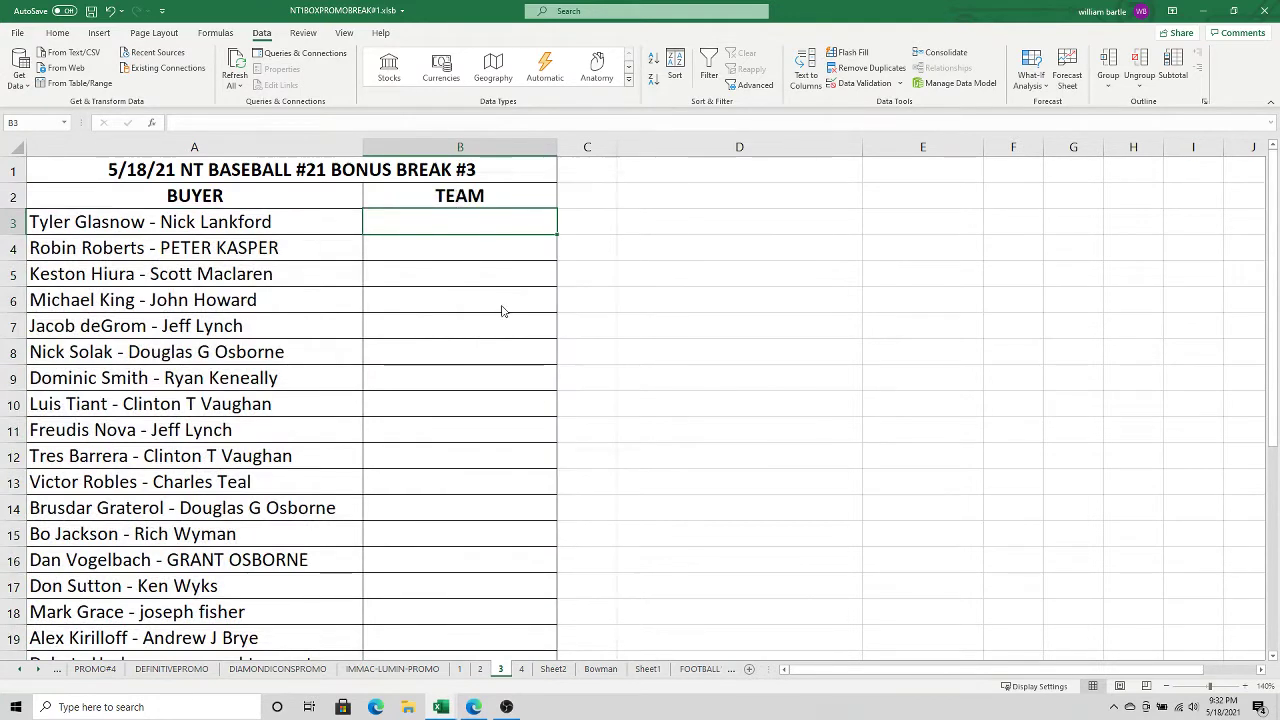
click(393, 237)
click(589, 427)
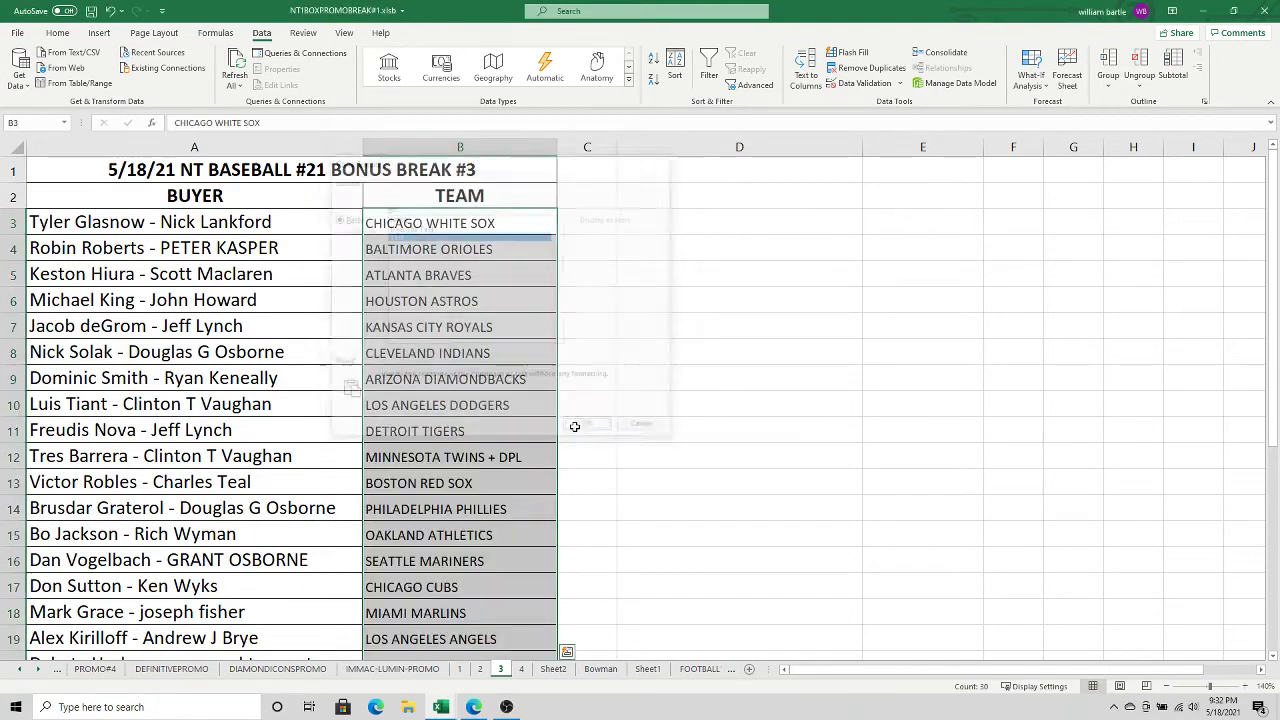
Review the buyer and team pairings of Bonus Break #3 from row 3 through row 32.
click(645, 386)
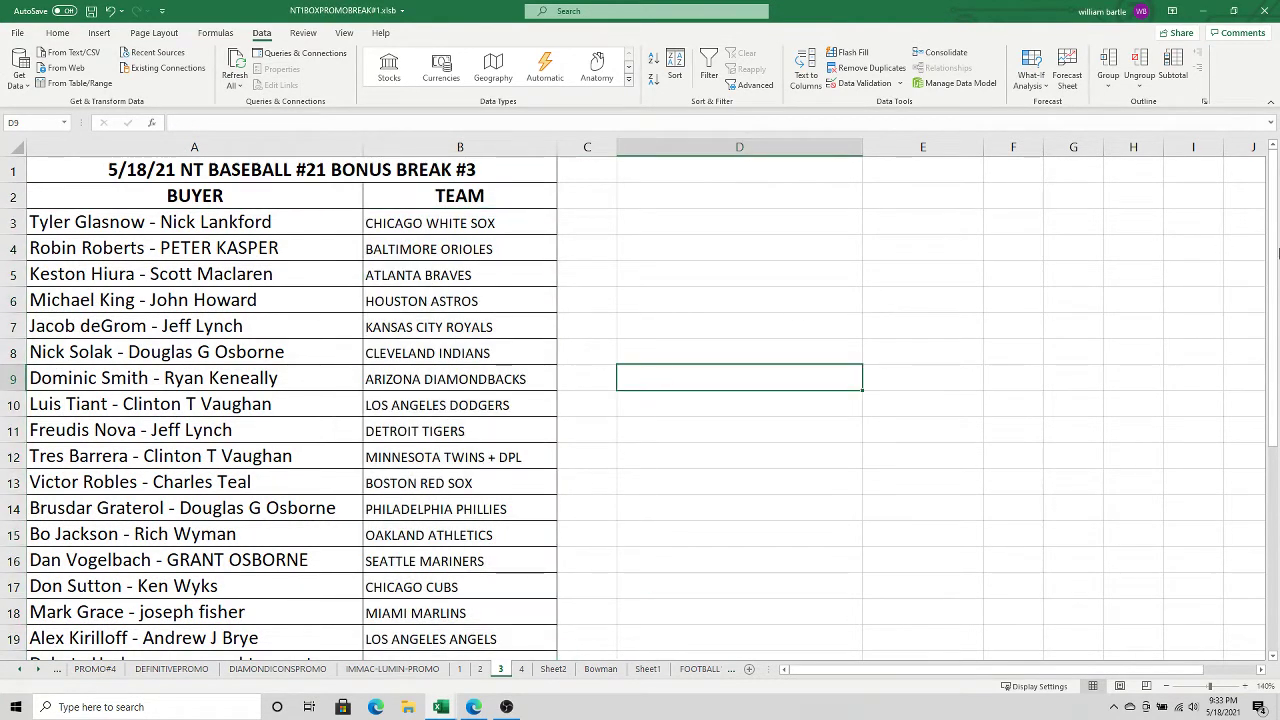
scroll(1216, 240, down, 1)
scroll(1216, 240, up, 1)
click(400, 462)
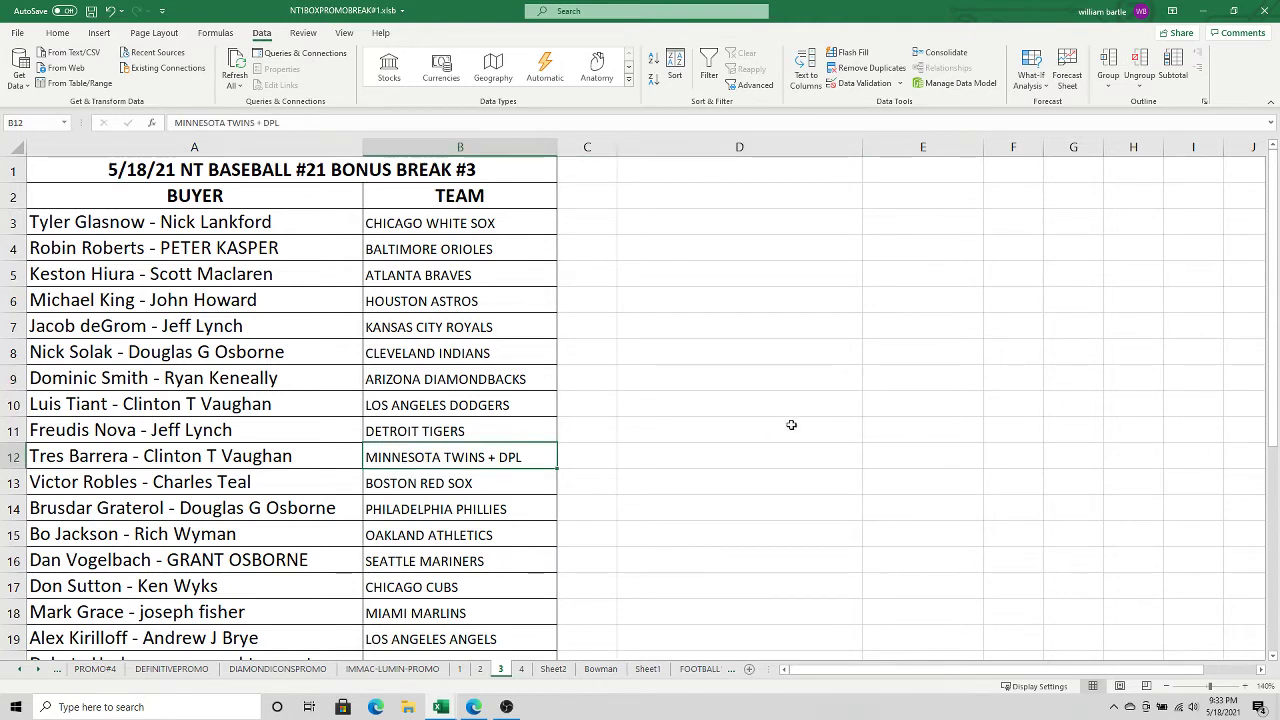
drag(1276, 323, 1242, 315)
Sort the Bonus Break #3 buyer and team list, A2:B32 with headers, by TEAM from A to Z.
drag(280, 200, 280, 202)
scroll(280, 202, down, 3)
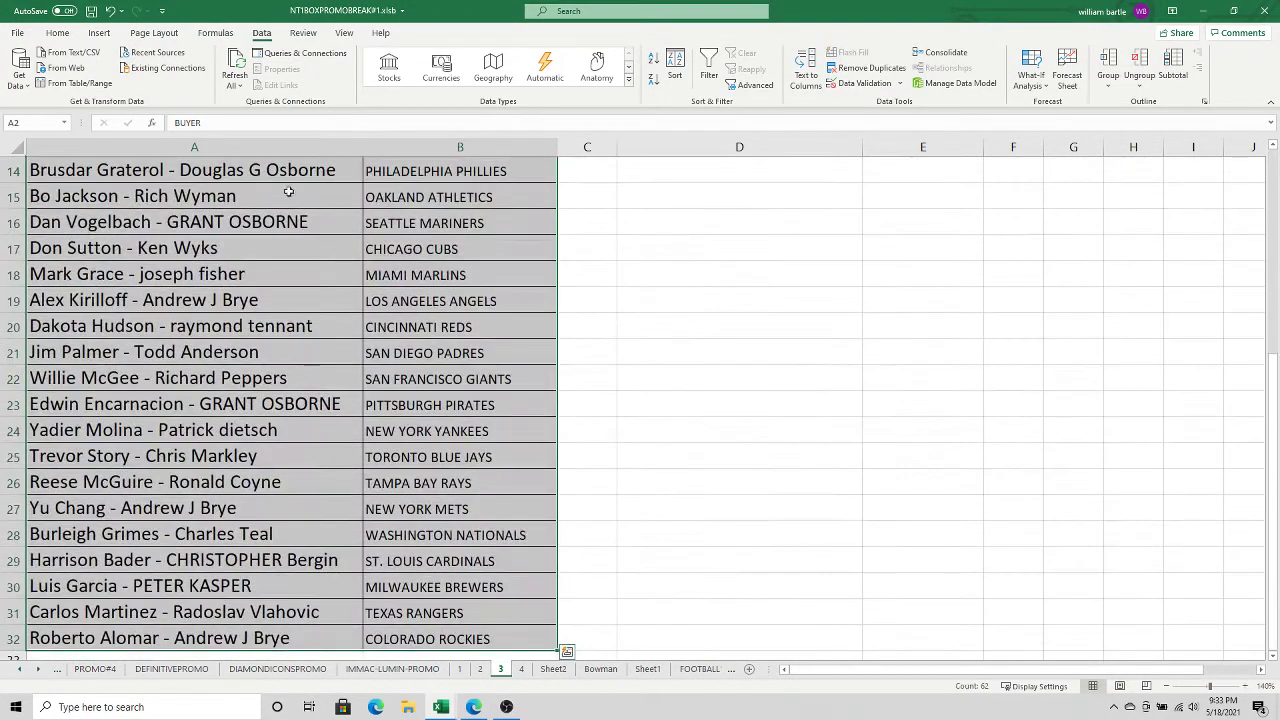
click(675, 65)
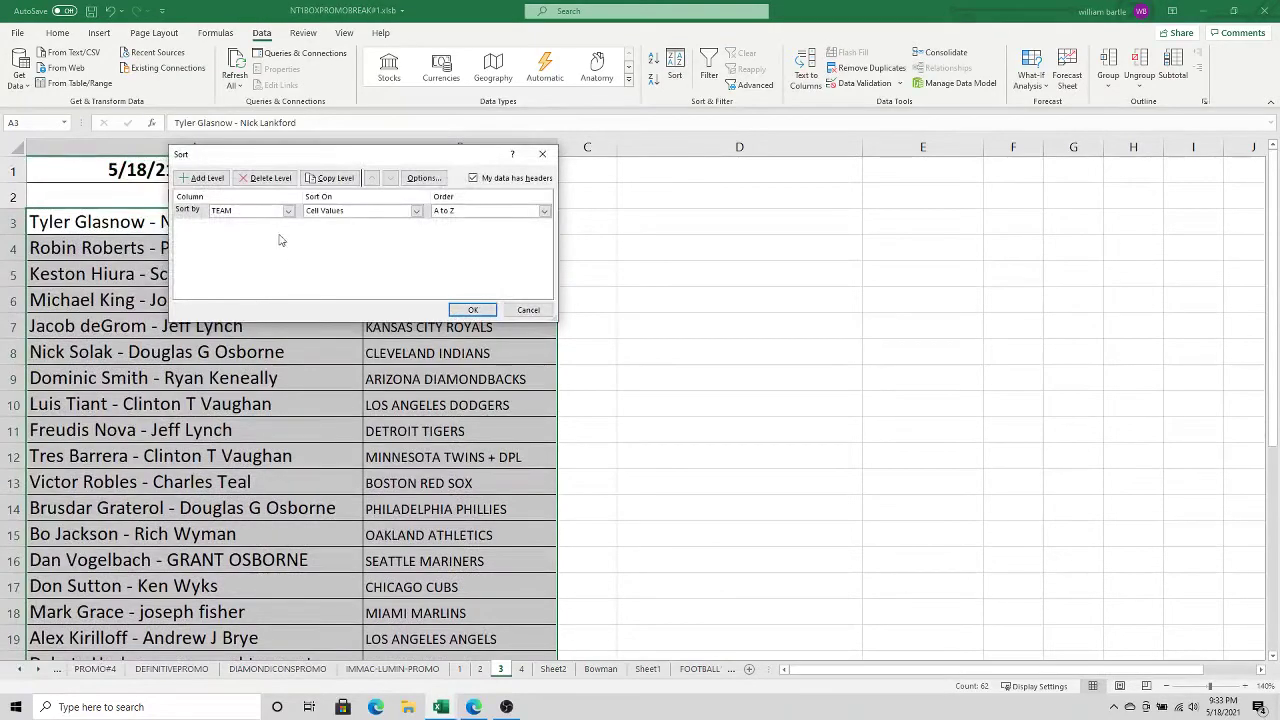
click(472, 310)
Select the whole Bonus Break #3 table including its title and print one copy of the active sheet.
click(425, 175)
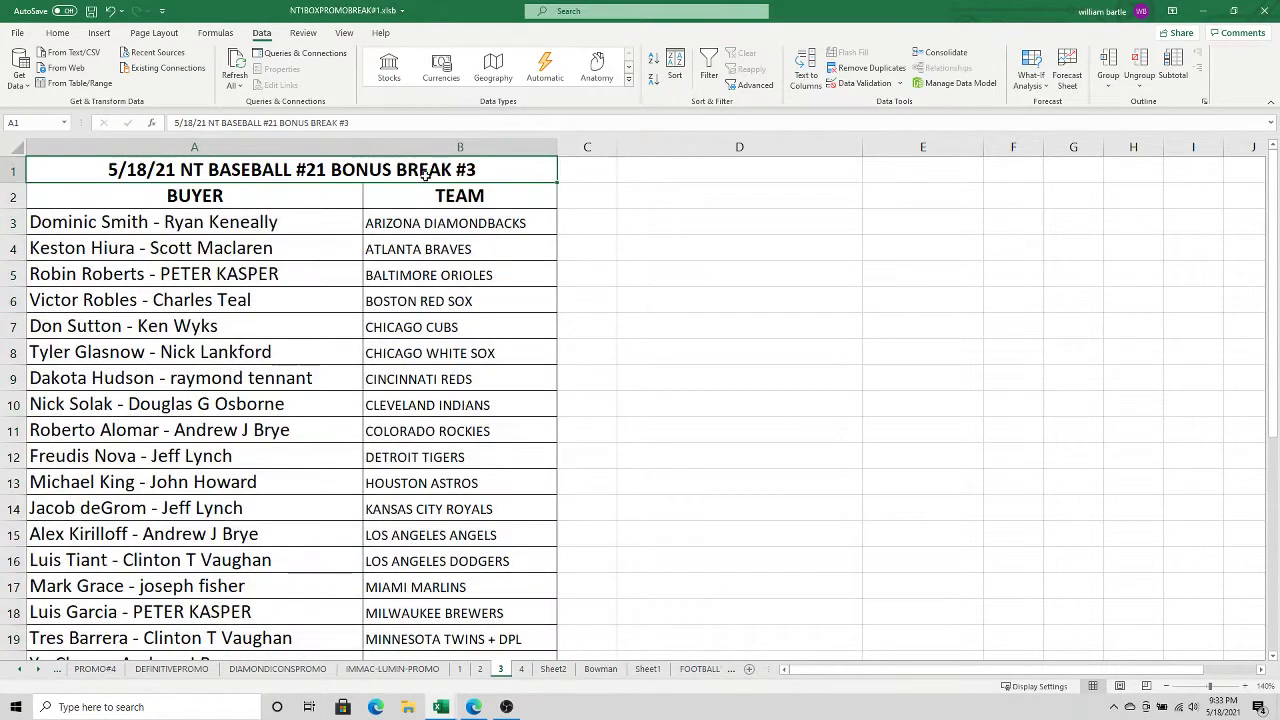
key(ctrl+shift+Down)
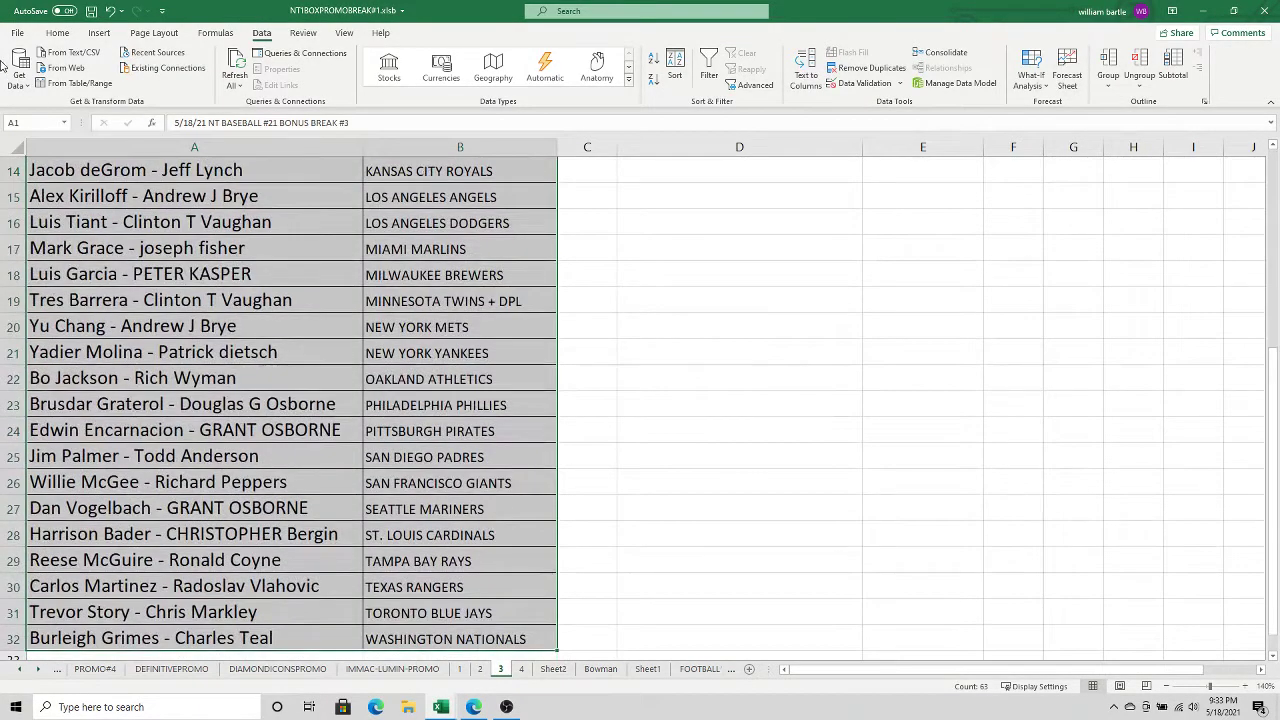
click(17, 32)
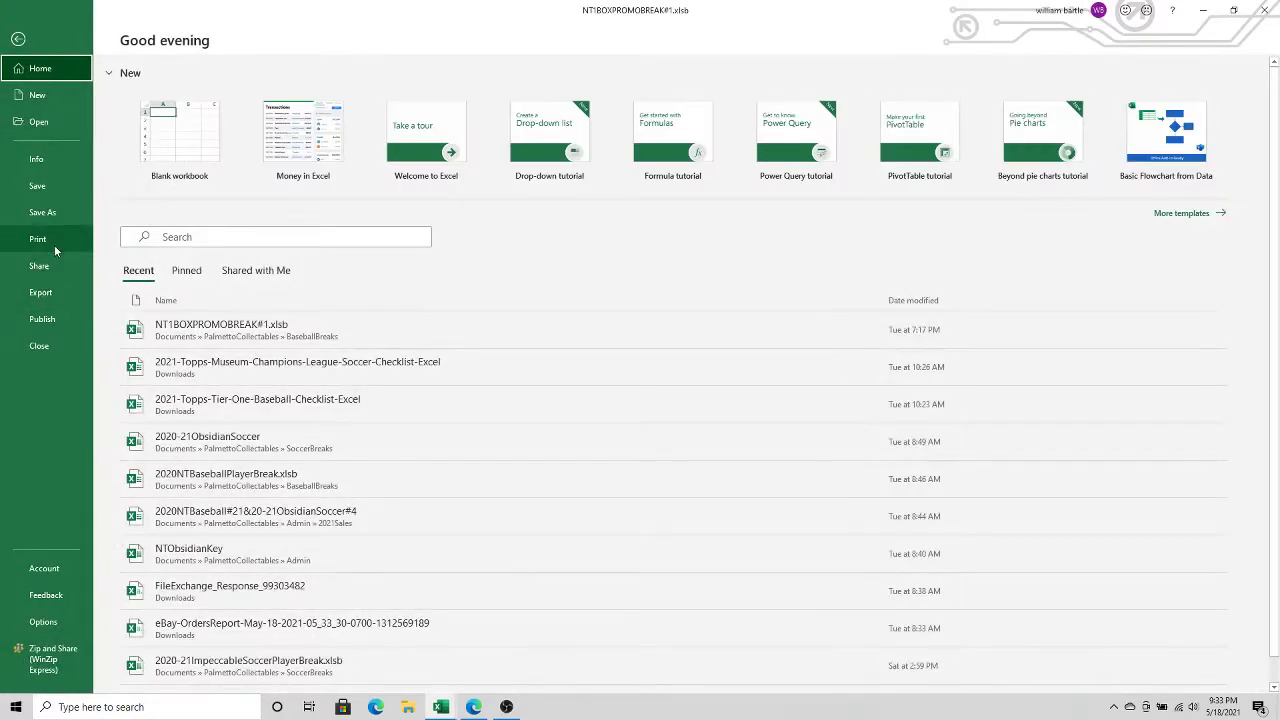
click(54, 245)
click(147, 112)
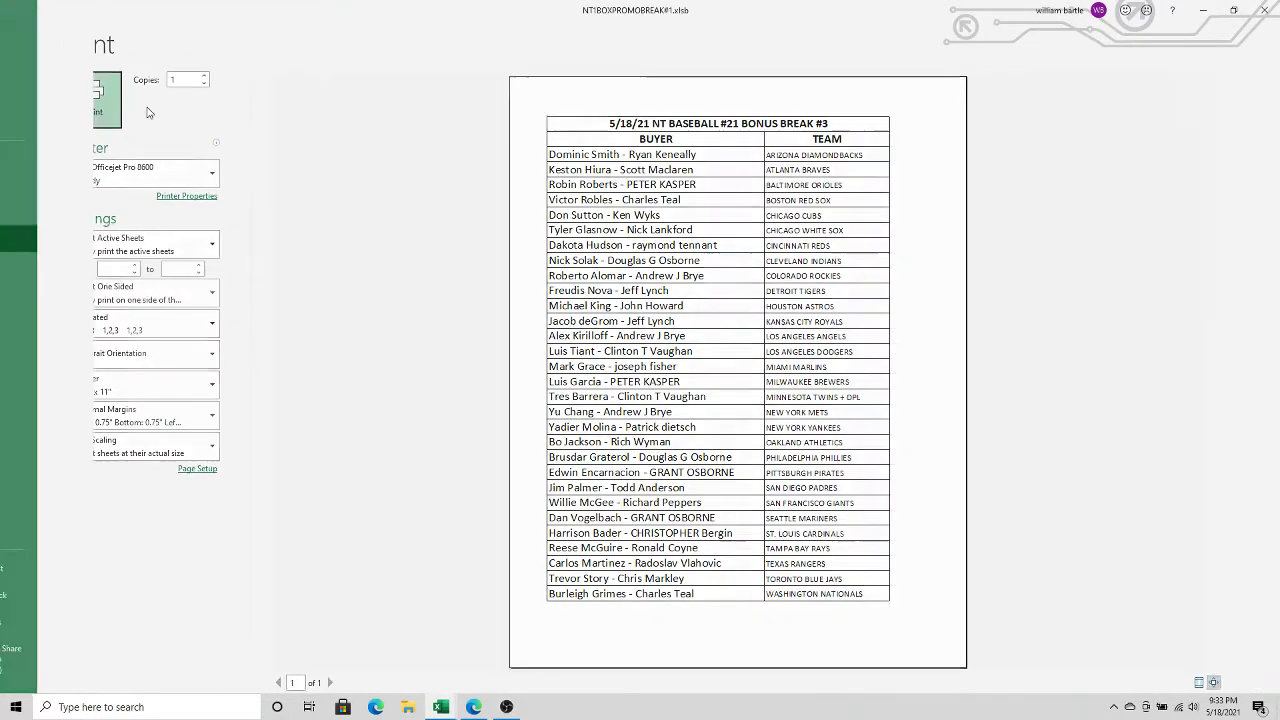